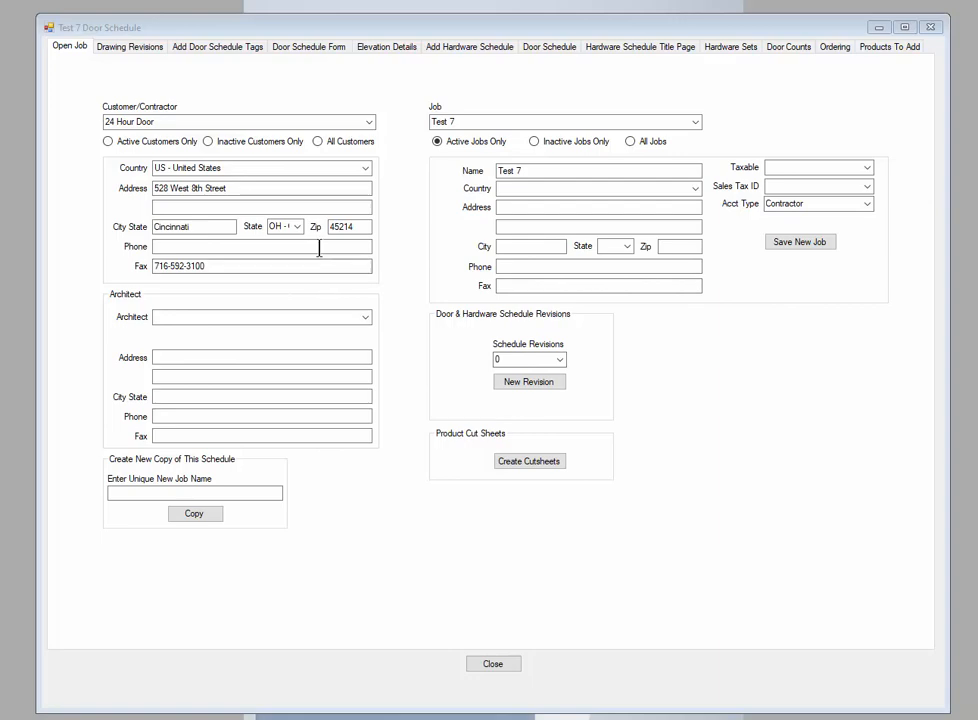
Open the form for adding hardware to the schedule, select hardware set 1, and choose Yale Commercial Locks and Hardware as the vendor
click(472, 52)
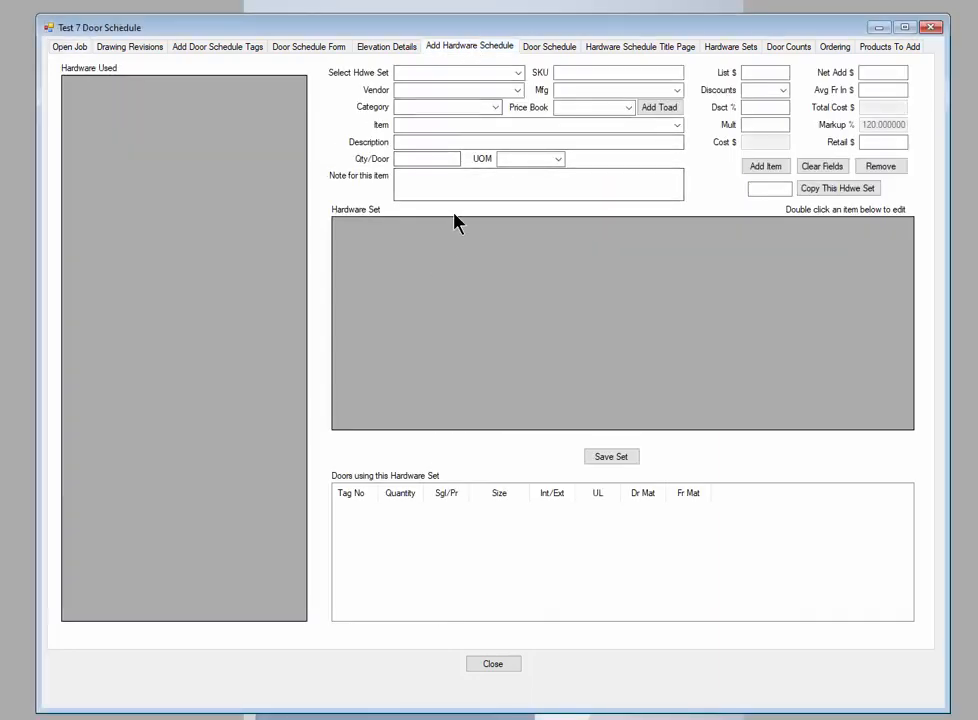
click(519, 72)
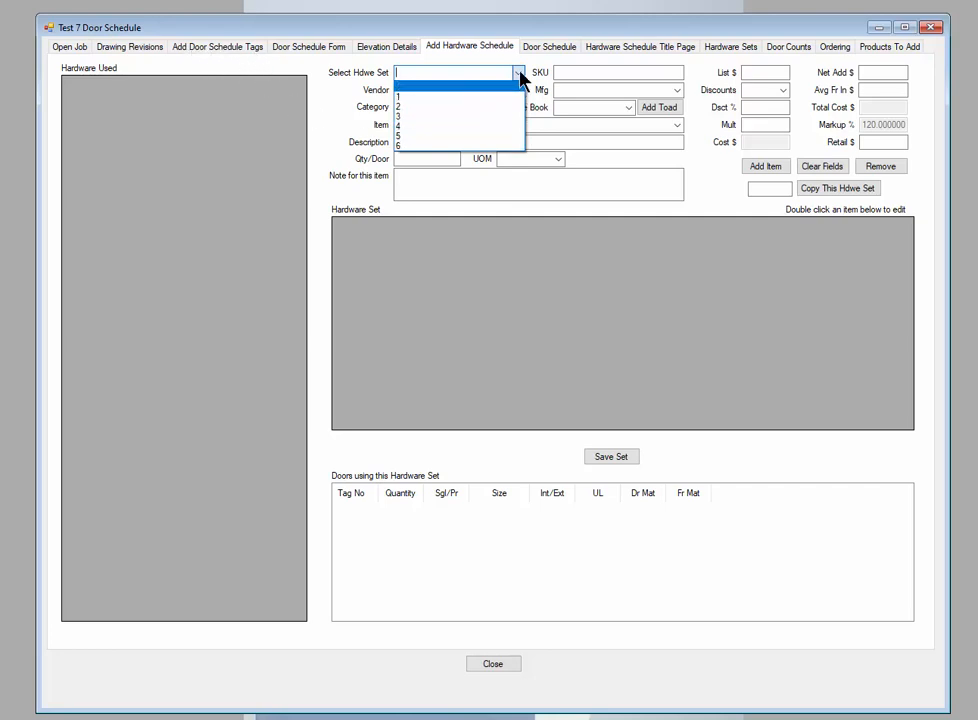
click(409, 97)
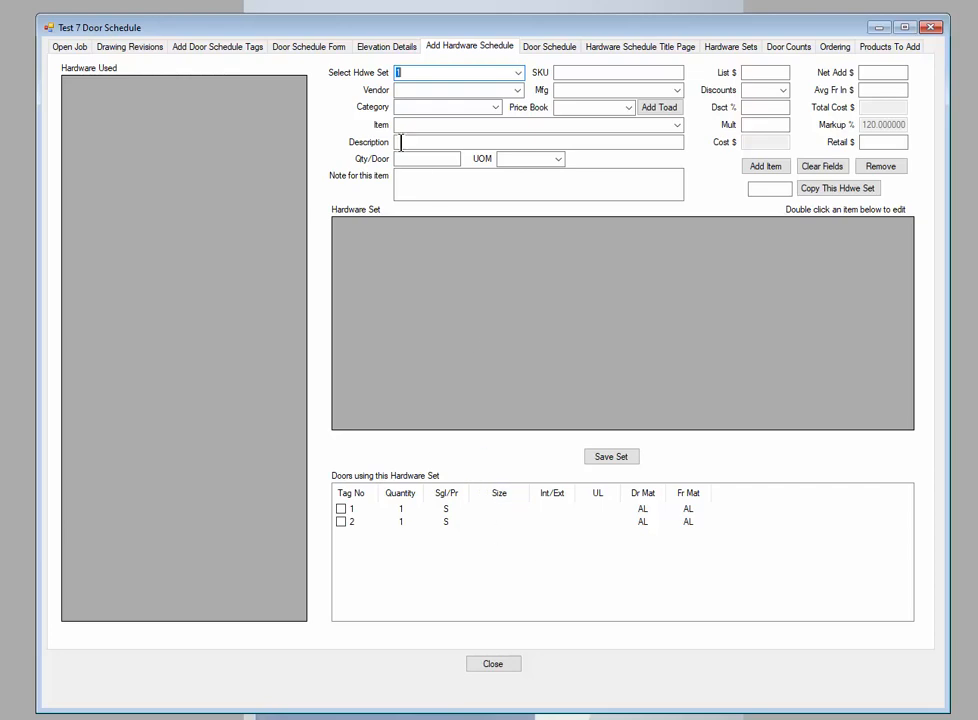
click(420, 89)
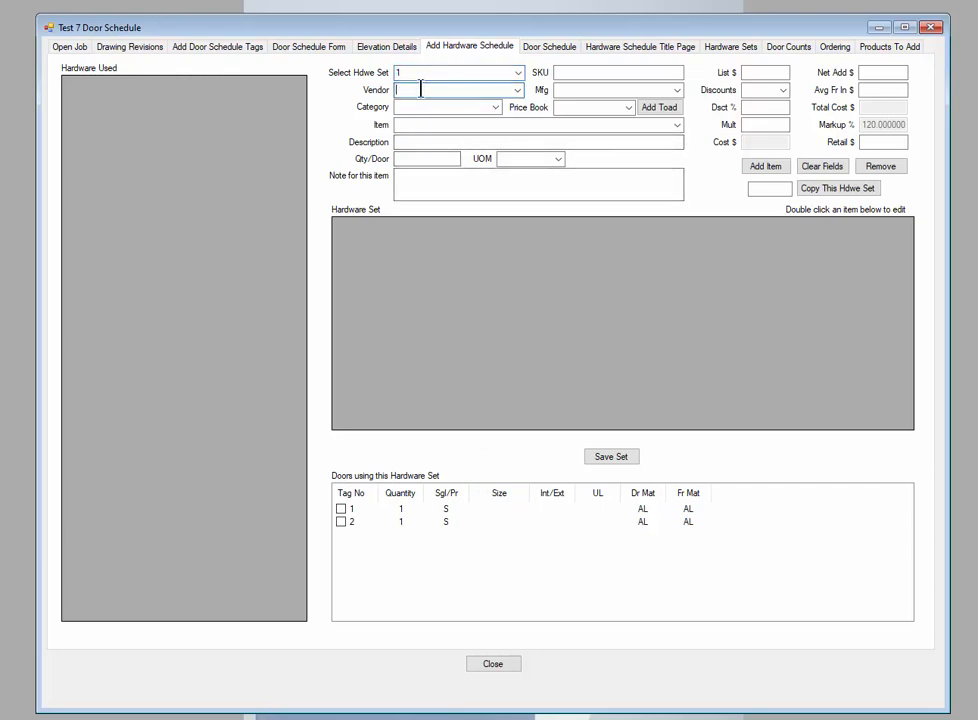
text(y)
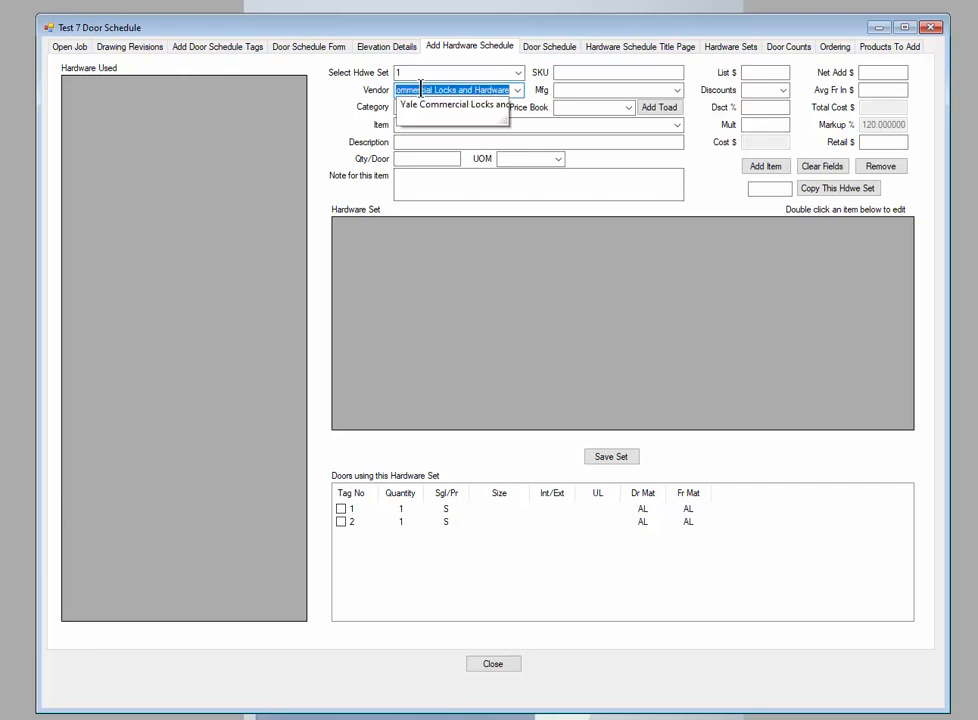
key(Return)
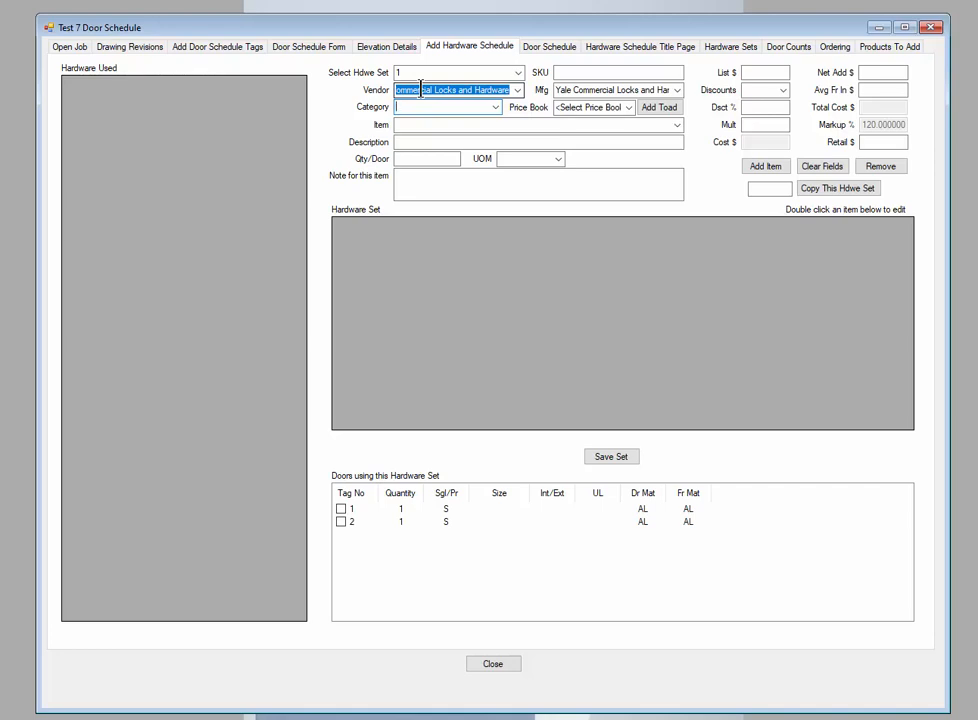
Set the category to Cylinders, Keys, Etc. and choose the item 1210 x 0-bitted x 626
click(492, 107)
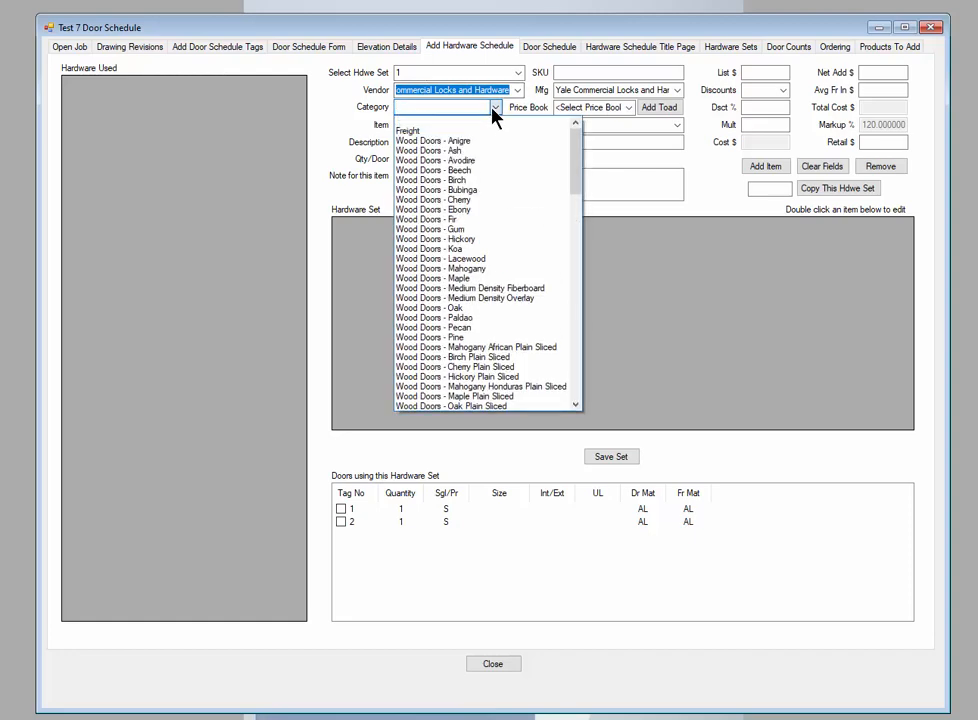
drag(577, 158, 584, 408)
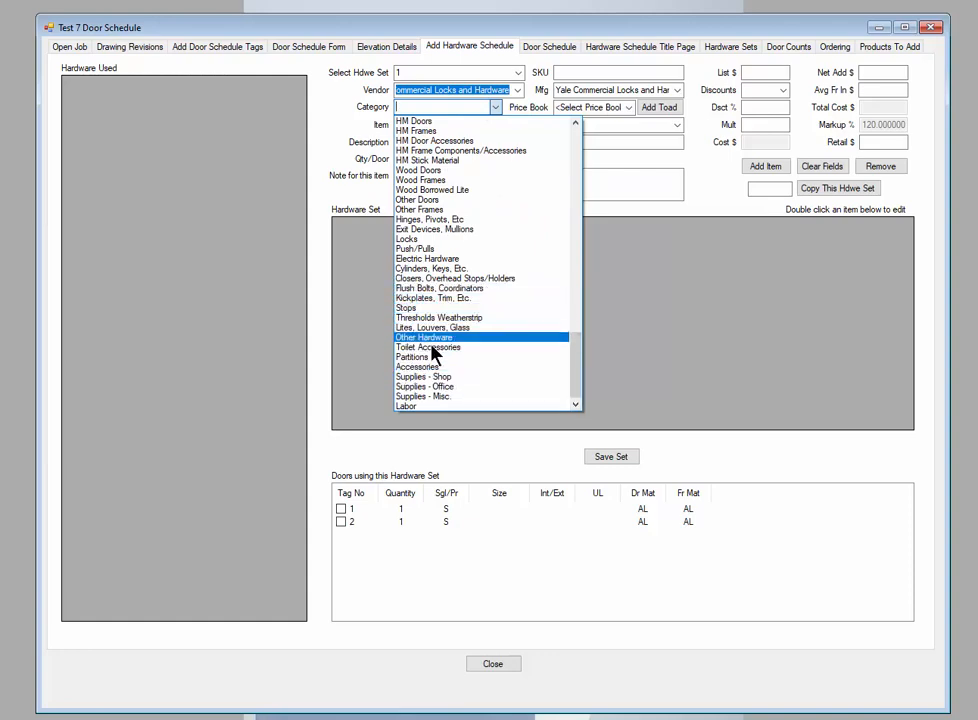
click(407, 240)
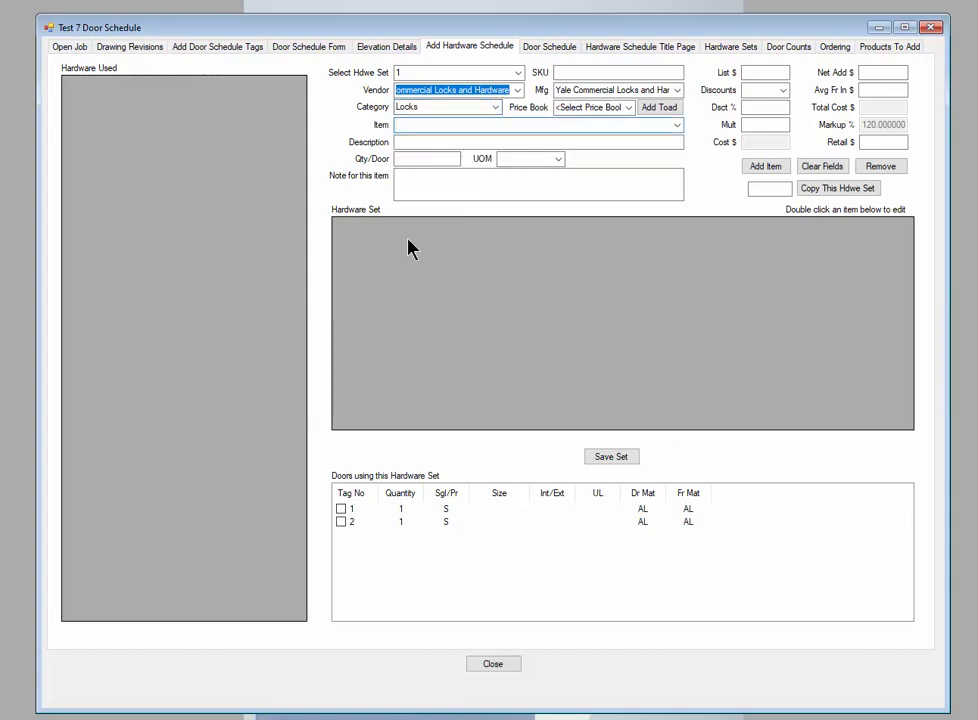
click(494, 107)
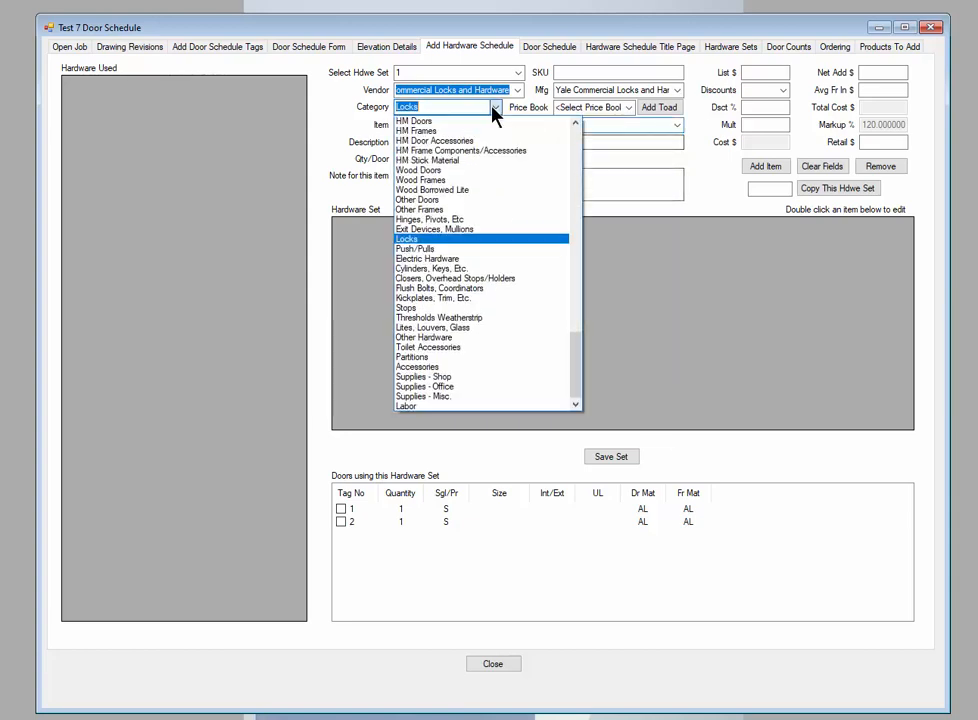
click(418, 271)
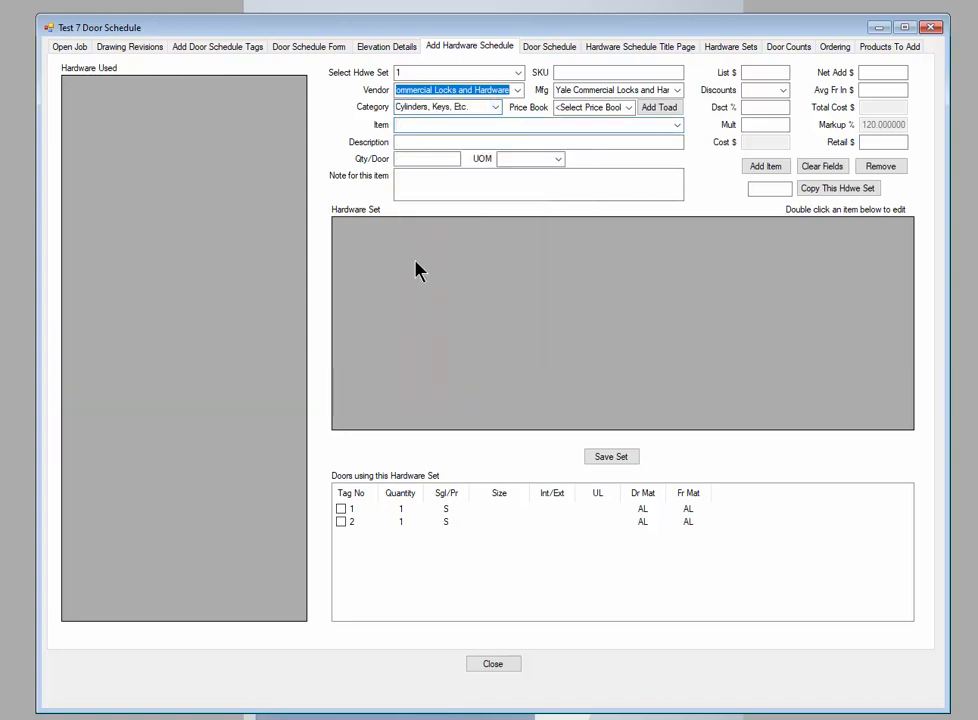
click(679, 131)
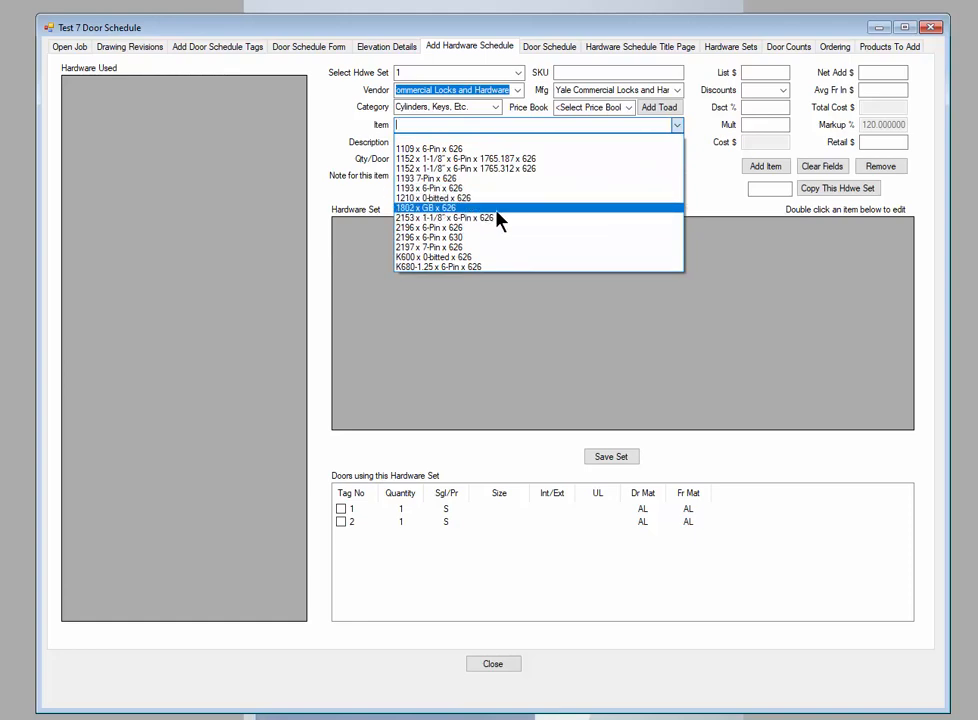
click(435, 199)
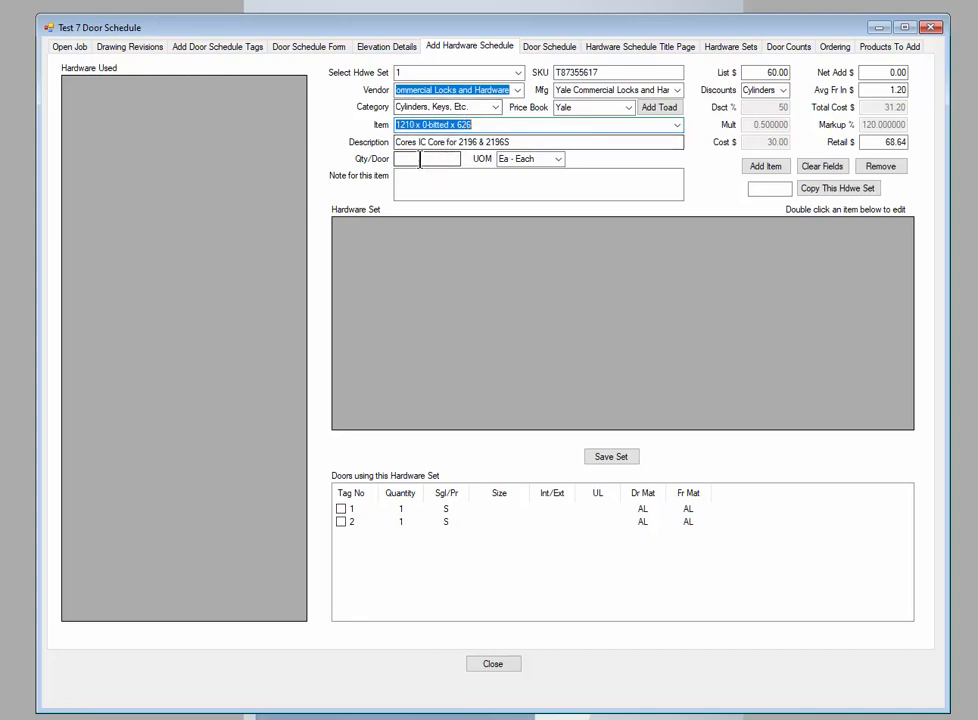
Add the core to set 1 with quantity 1 per door and the note "Balance of hardware by door supplier", and save the set
click(431, 160)
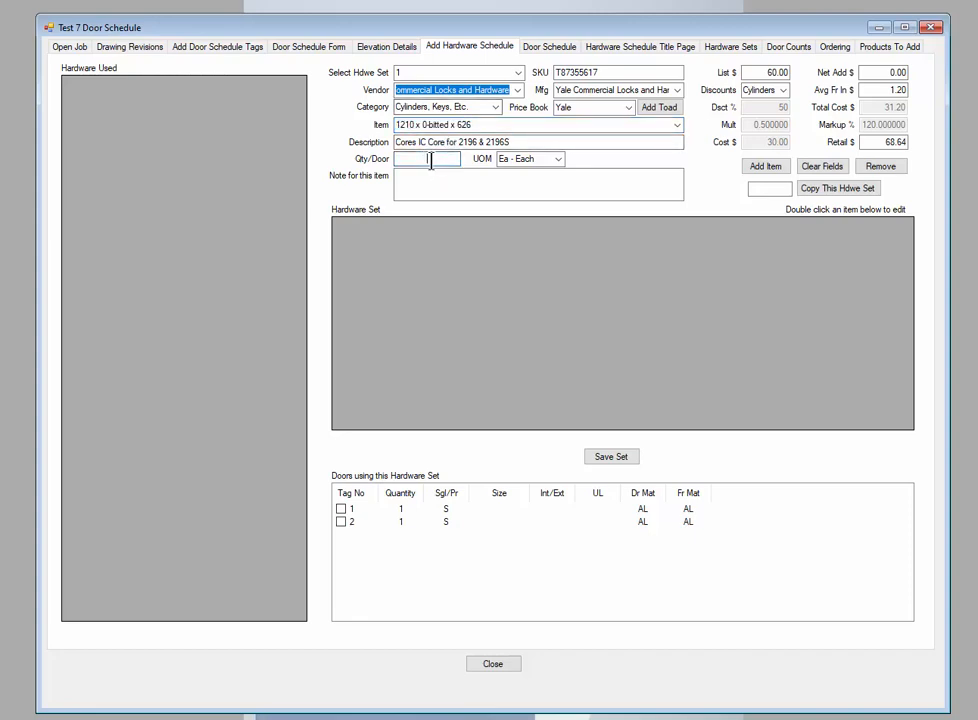
text(1)
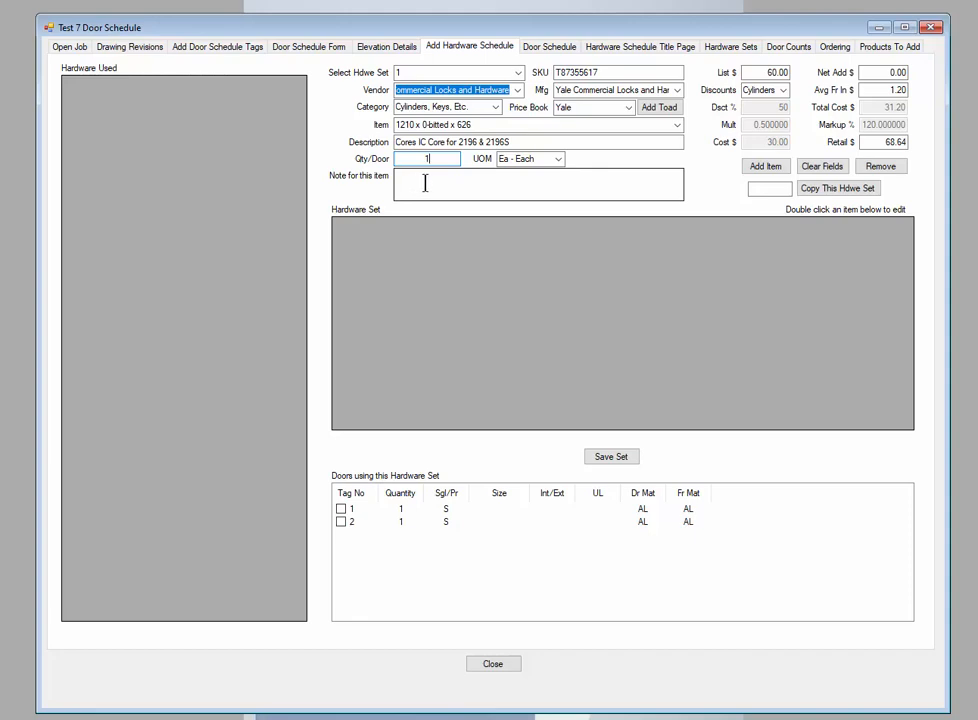
click(424, 183)
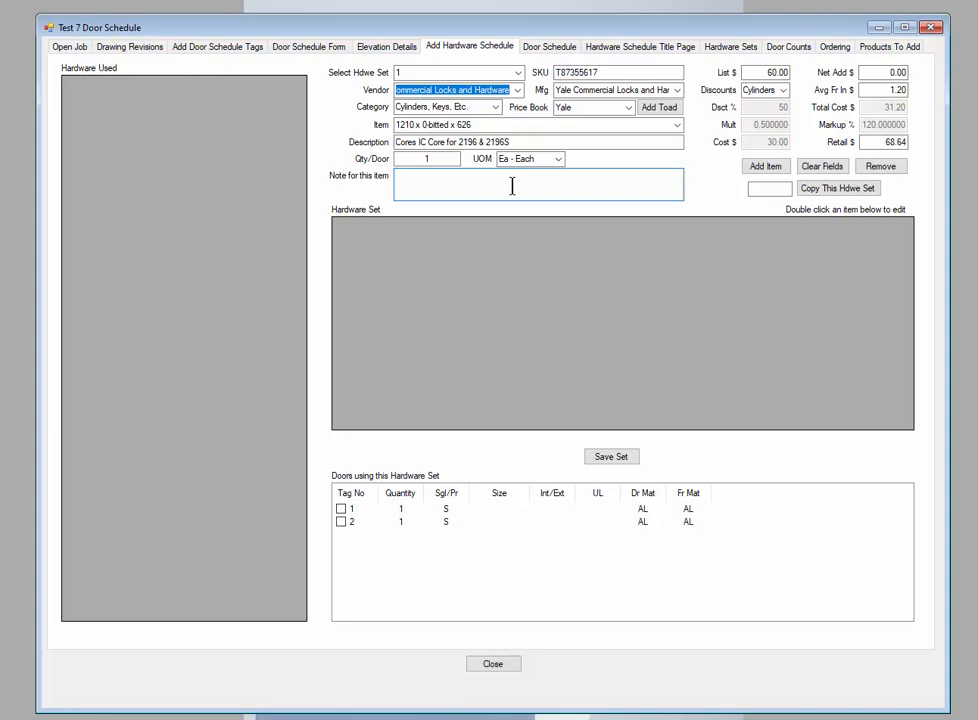
text(Balance of hardware by door sus)
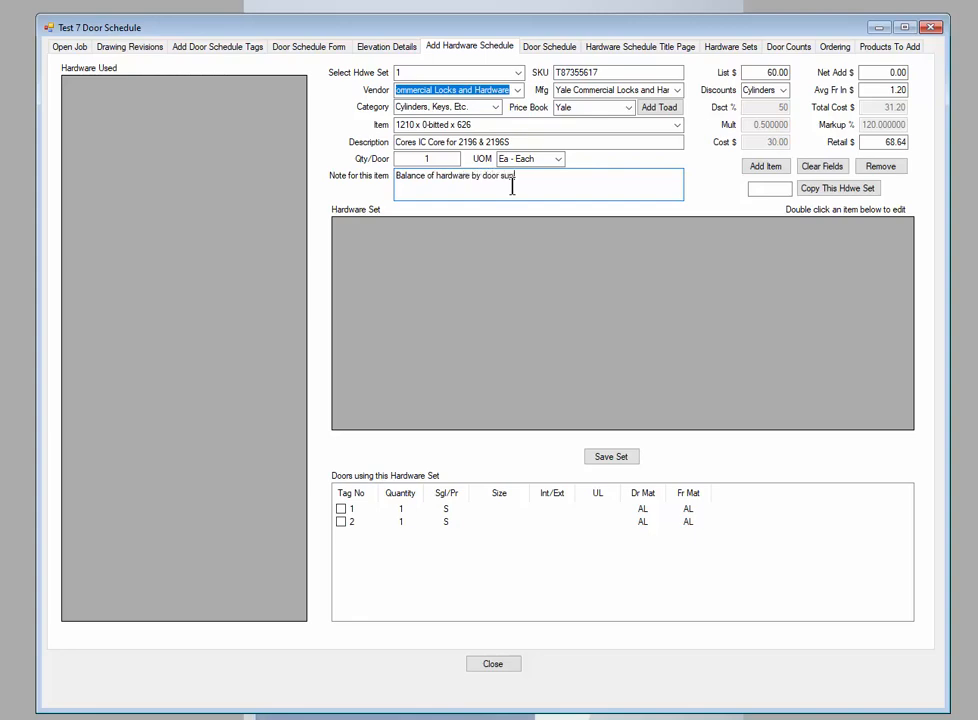
key(BackSpace)
text(pplier)
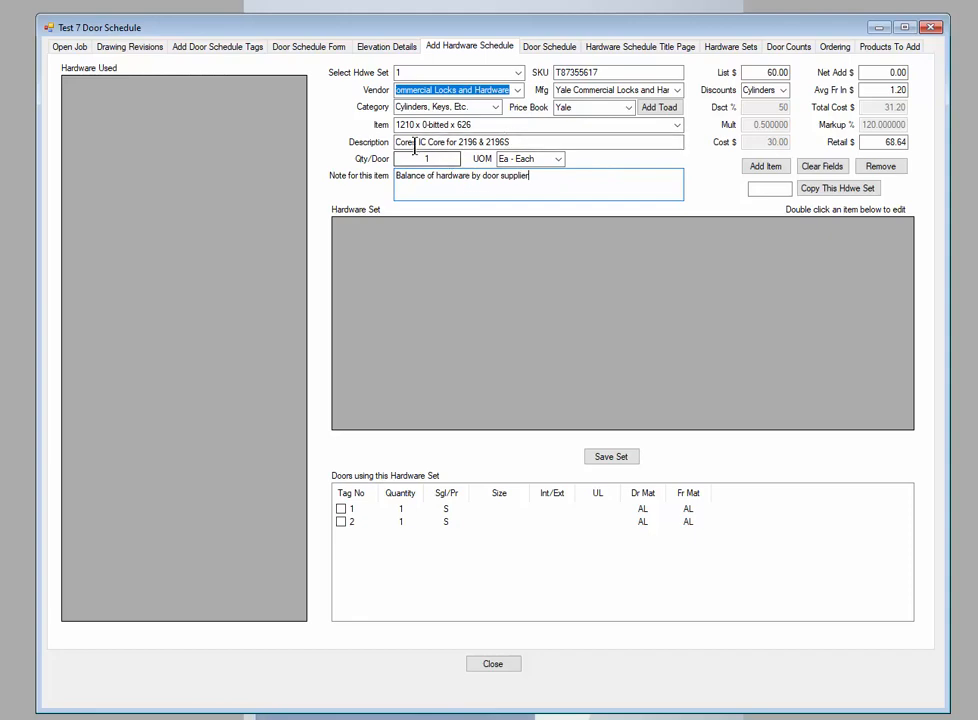
click(766, 170)
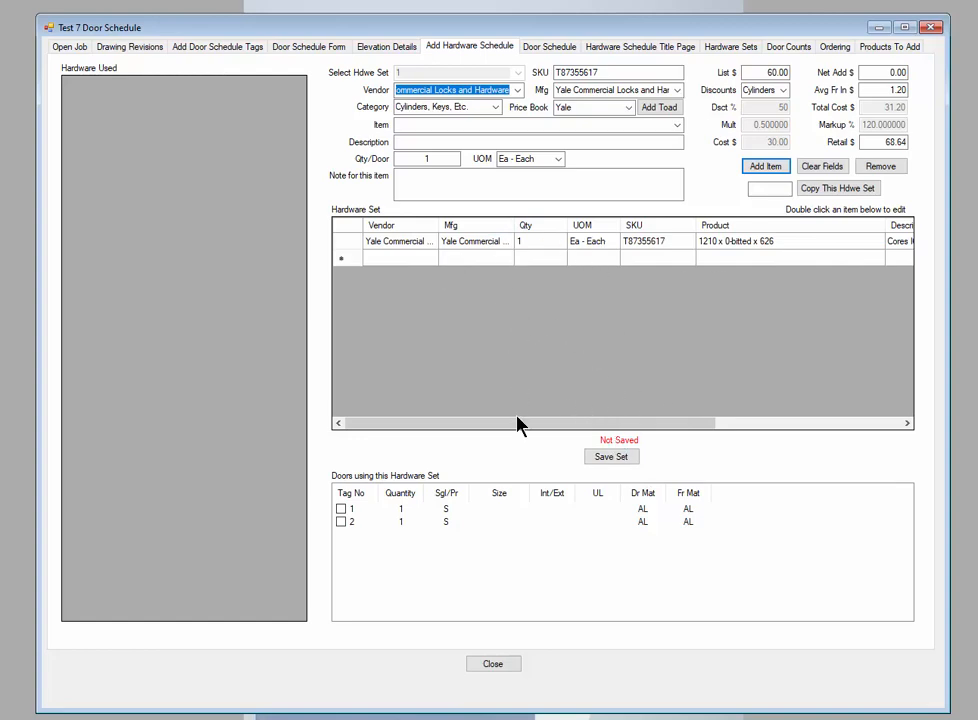
click(611, 457)
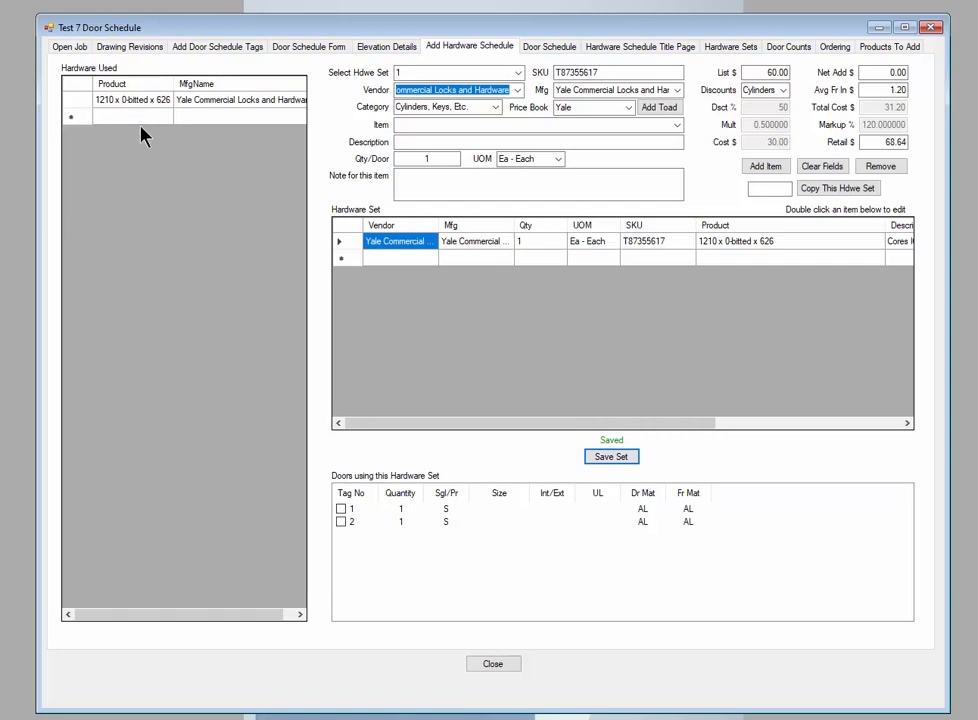
Switch to hardware set 2 and choose the vendor Hager Companies with the category Hinges, Pivots, Etc
click(518, 74)
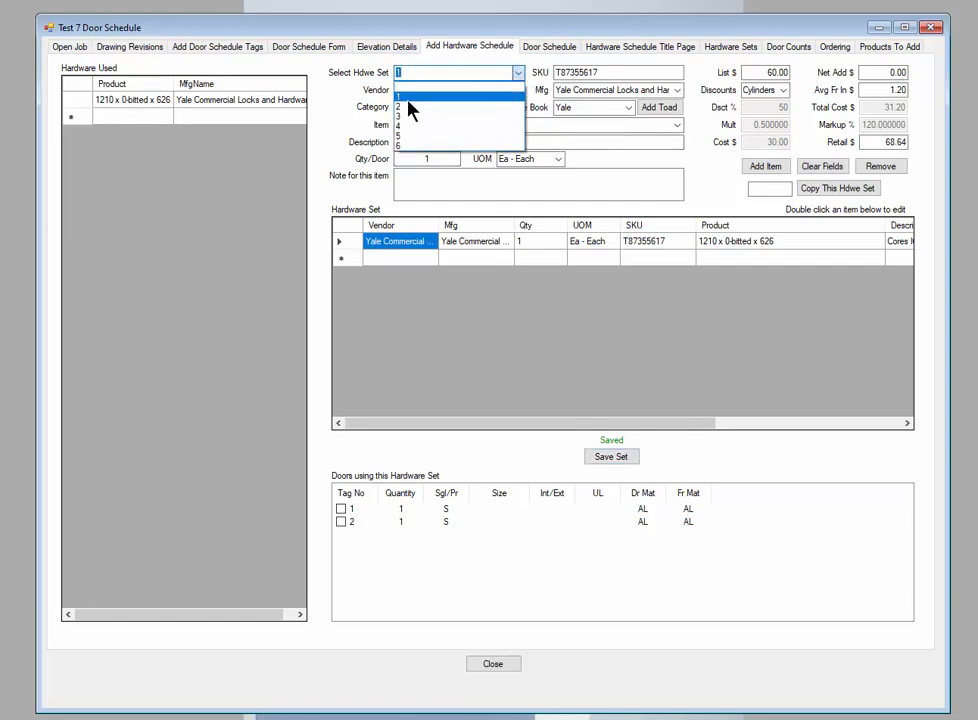
click(406, 108)
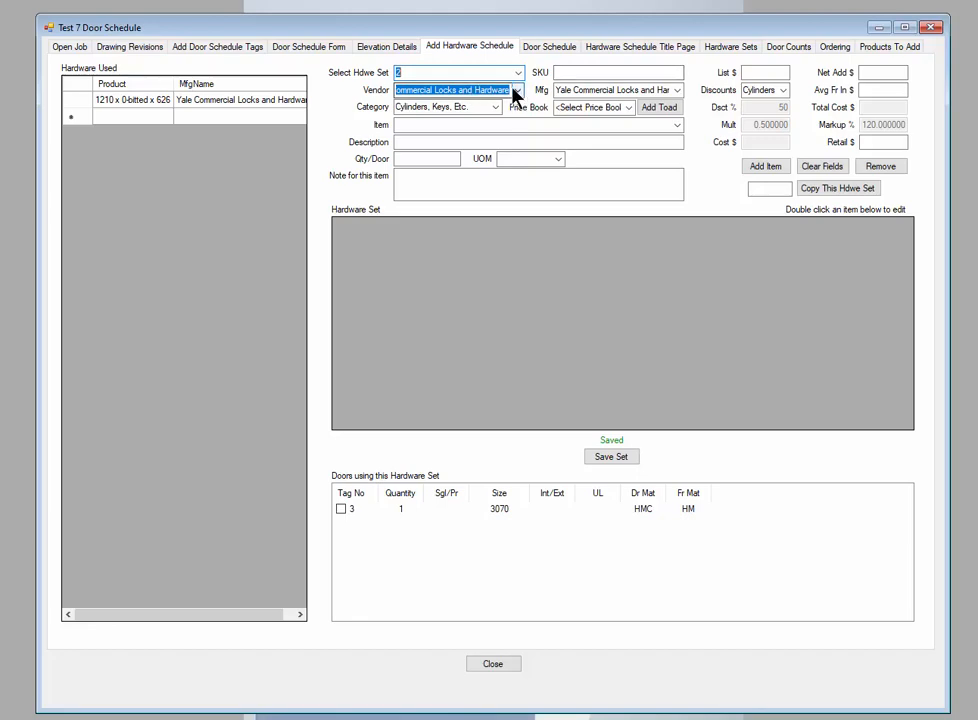
click(428, 72)
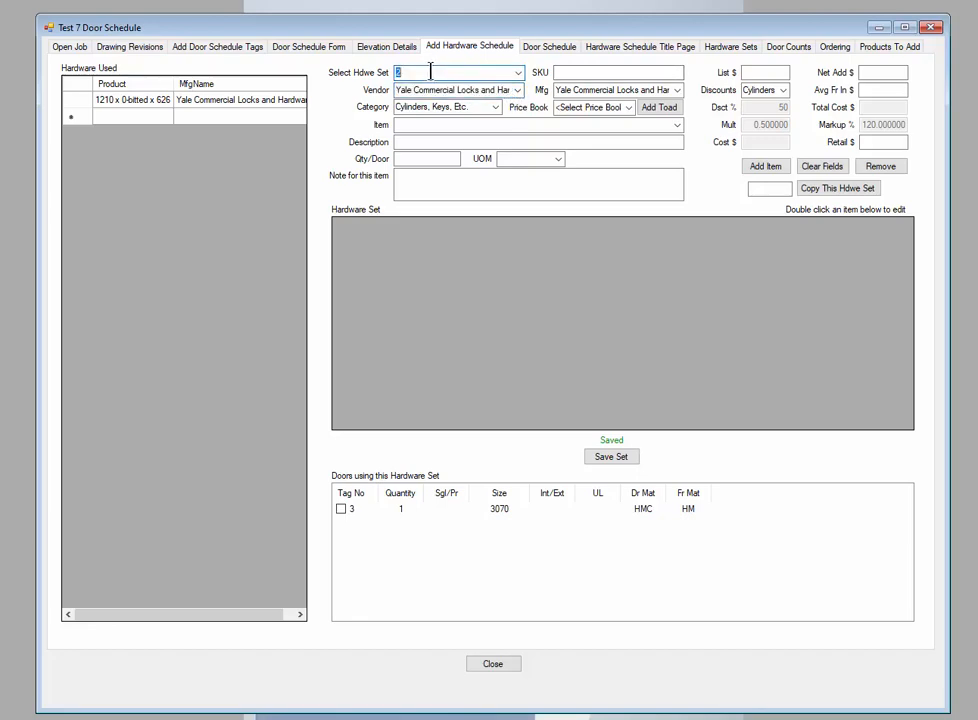
key(Tab)
key(Tab)
key(Tab)
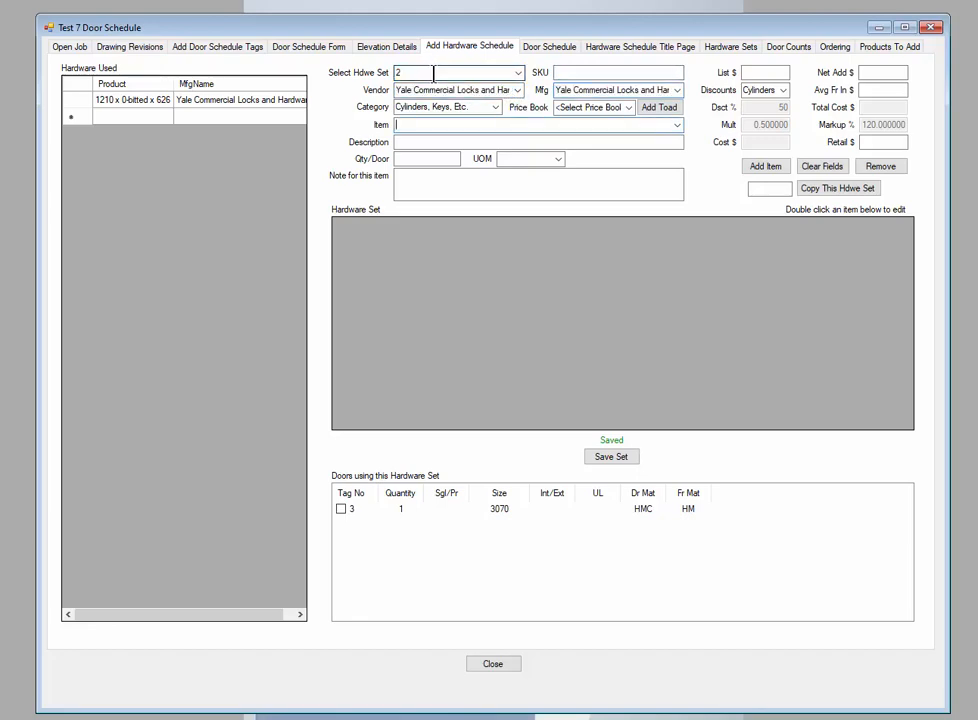
click(436, 90)
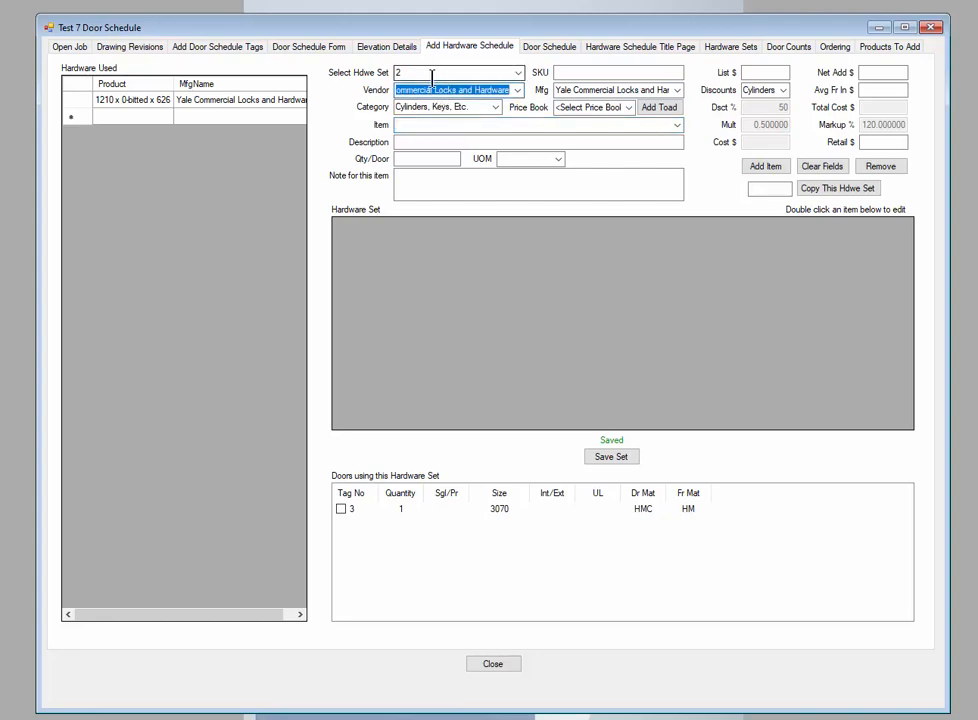
text(Hager Companies)
key(Tab)
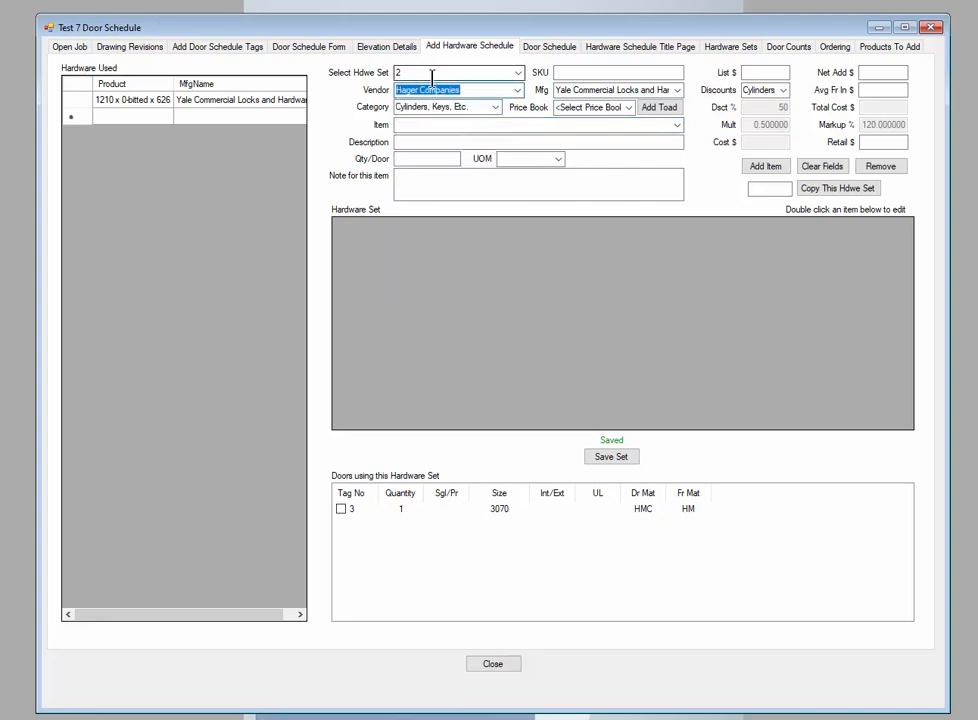
text(Hinges, Pivots, Etc)
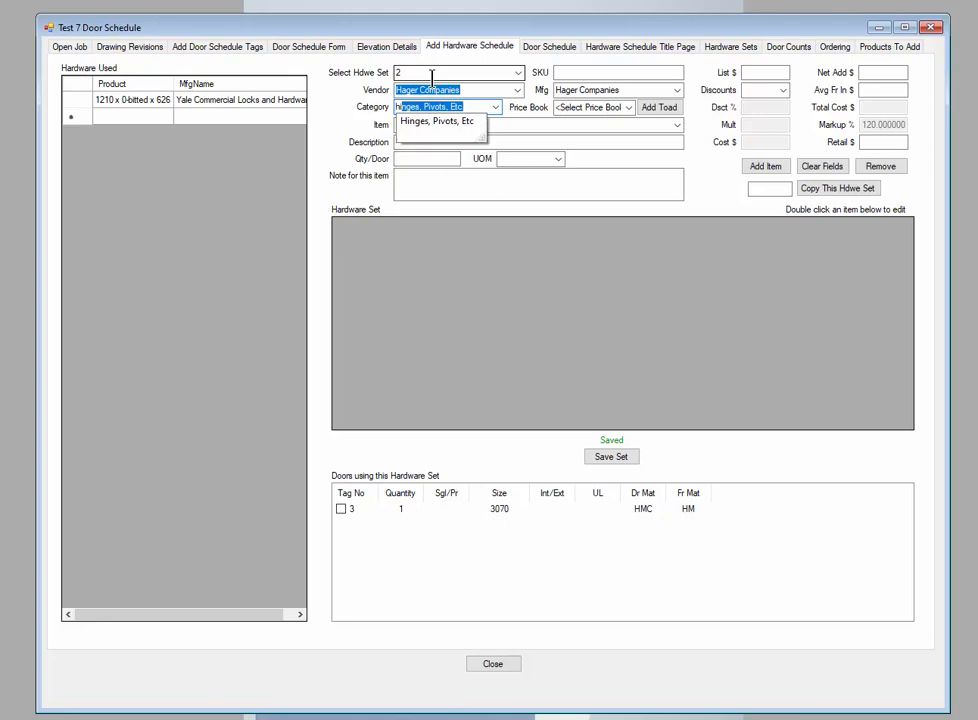
key(Tab)
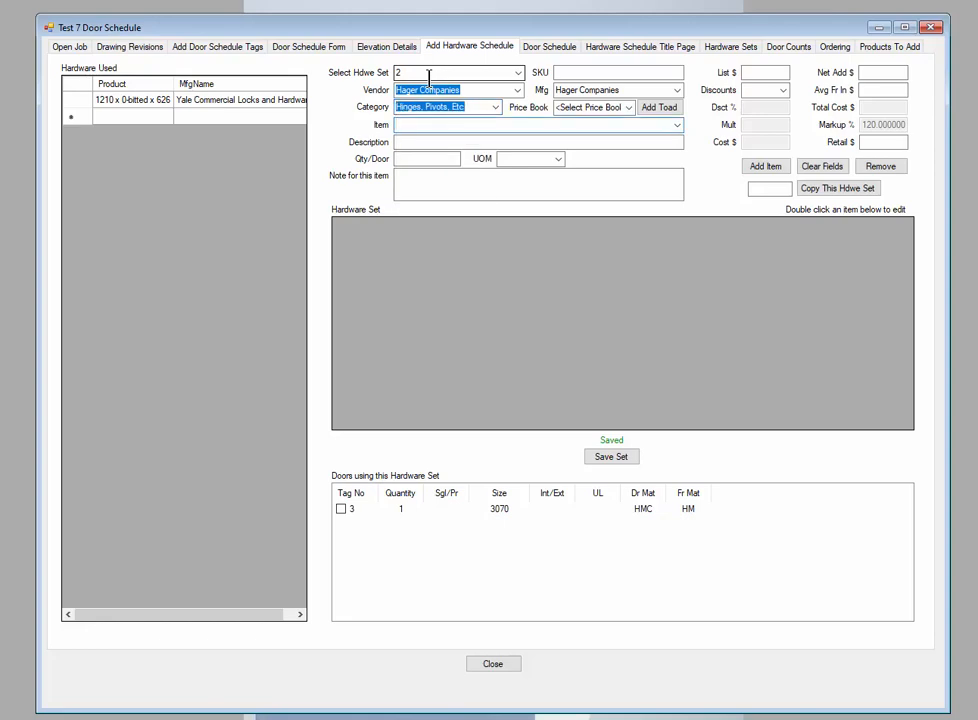
Add the hinge BB1279 4-1/2" x 4-1/2" x US26D to set 2 with a quantity of 3 per door
click(677, 125)
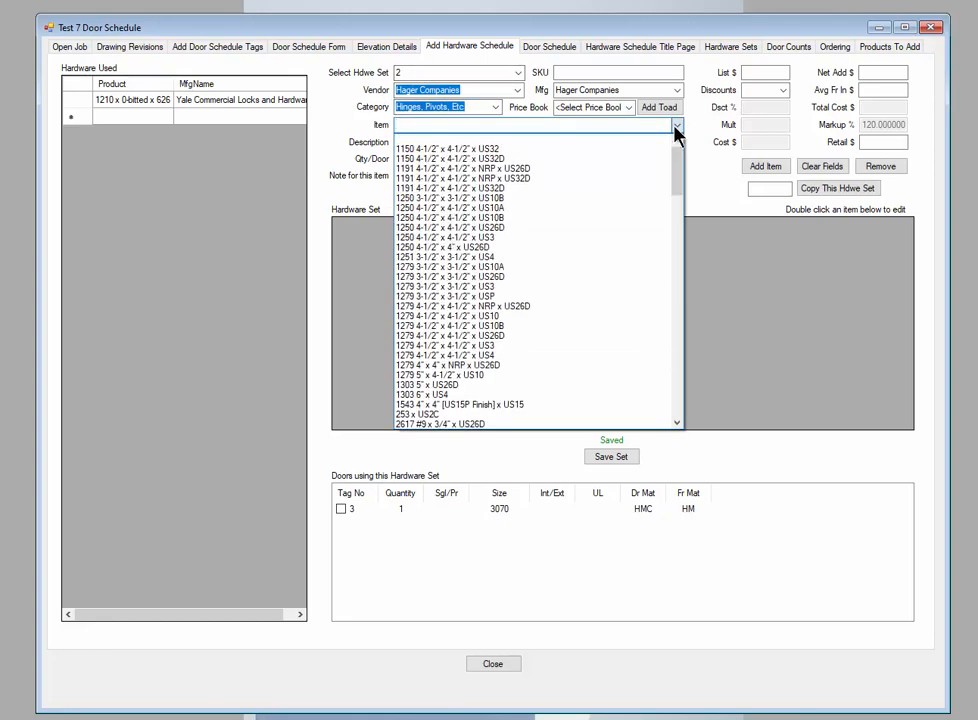
text(bb1279 3-1/)
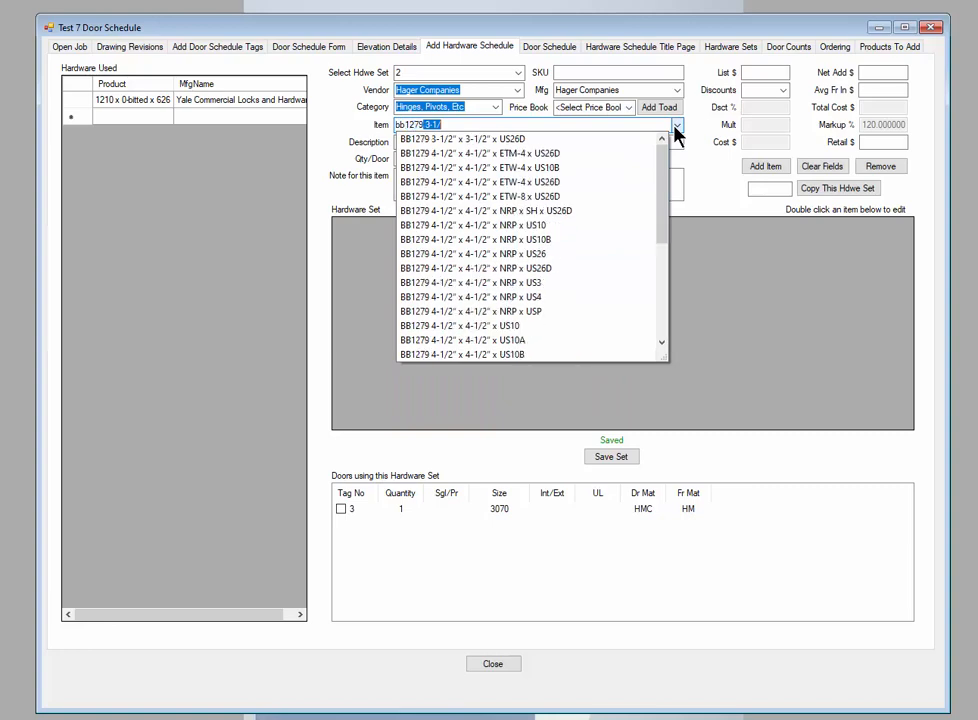
scroll(556, 300, down, 1)
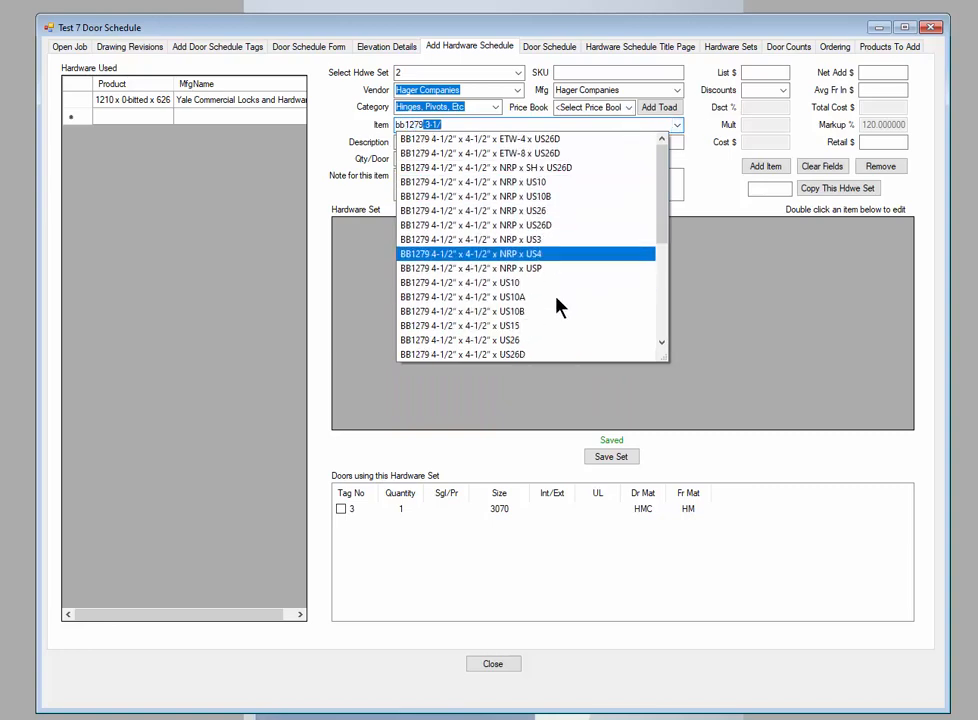
click(495, 356)
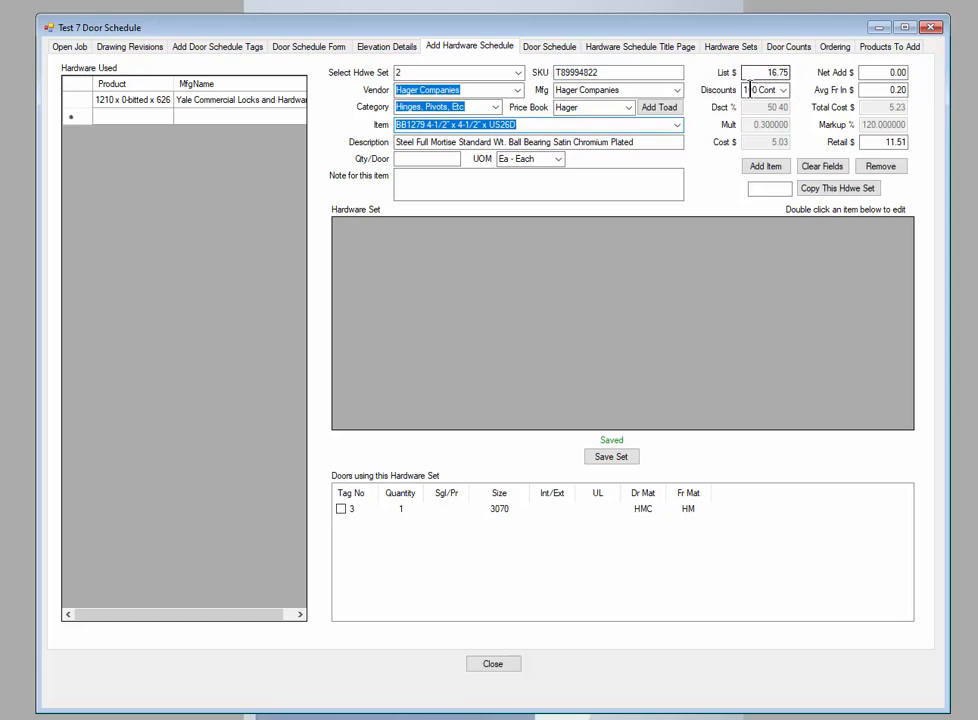
click(453, 158)
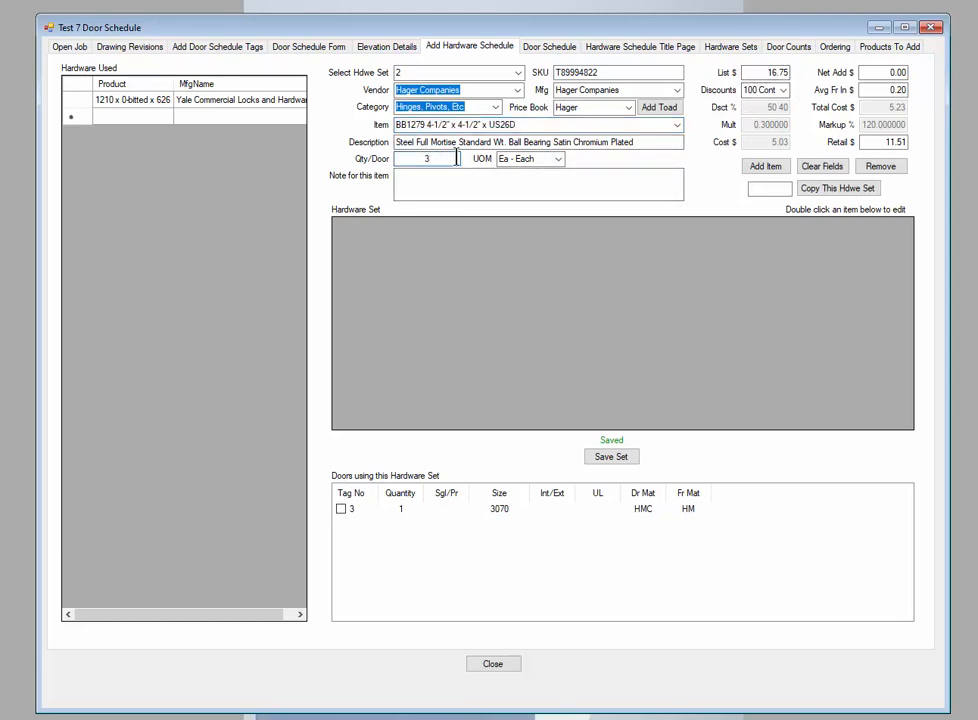
text(3)
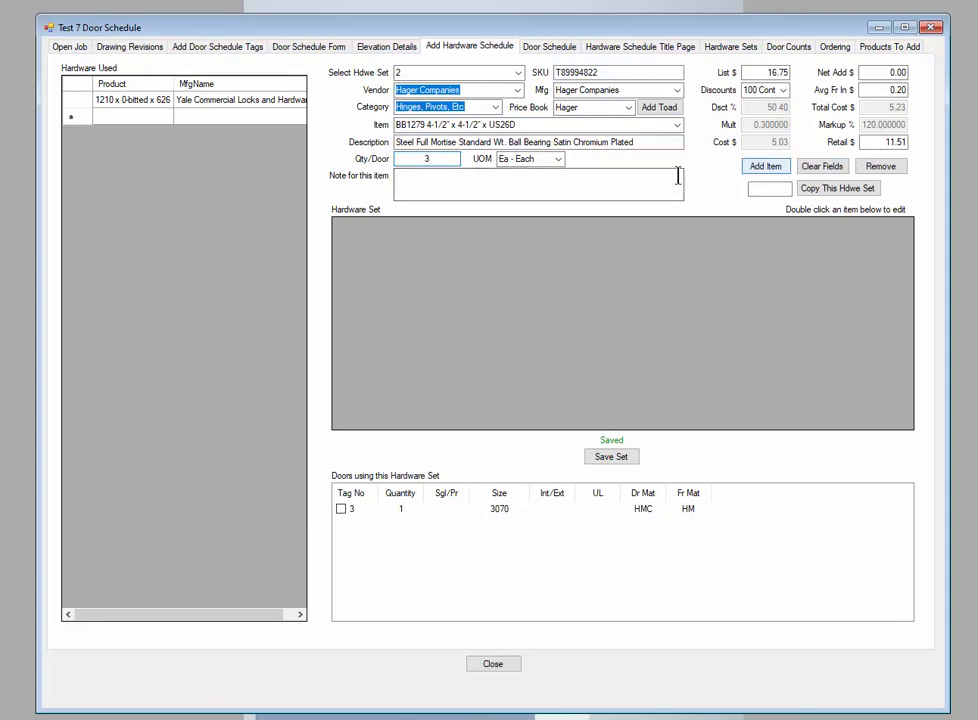
click(766, 168)
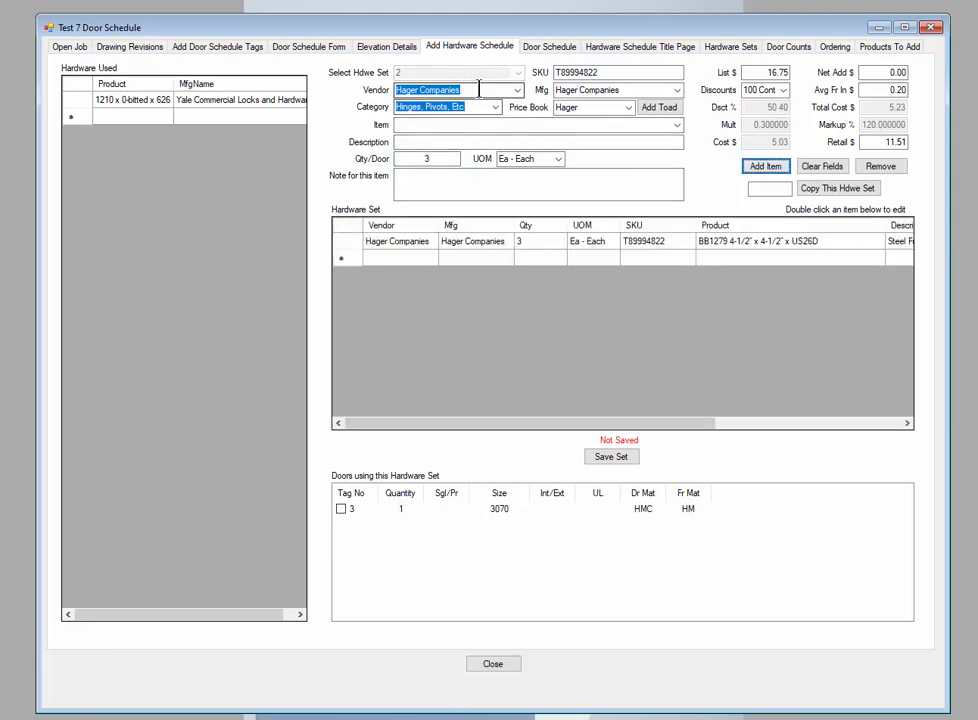
Set the vendor to Yale Commercial Locks and Hardware and the category to Locks for the next item in set 2
text(yaol)
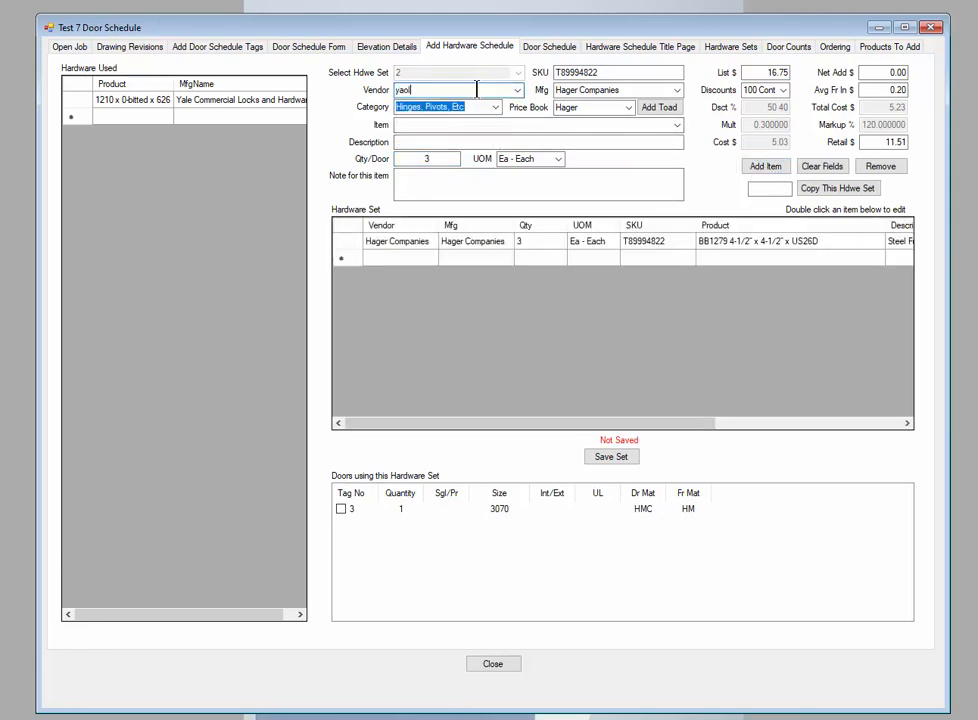
key(BackSpace)
text(l Locks and Hardware)
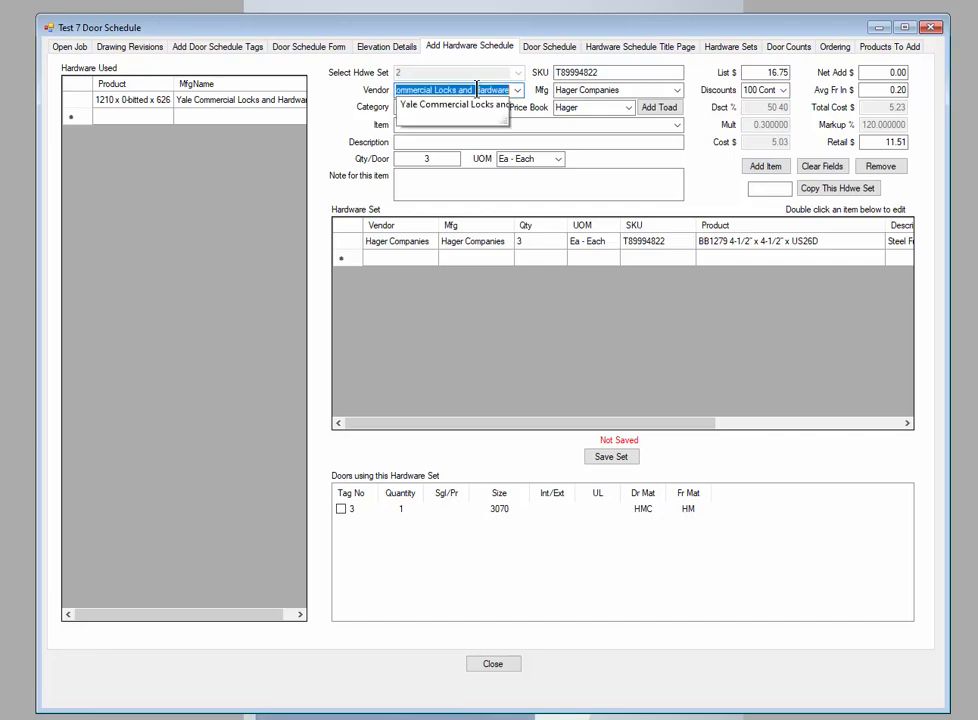
key(Tab)
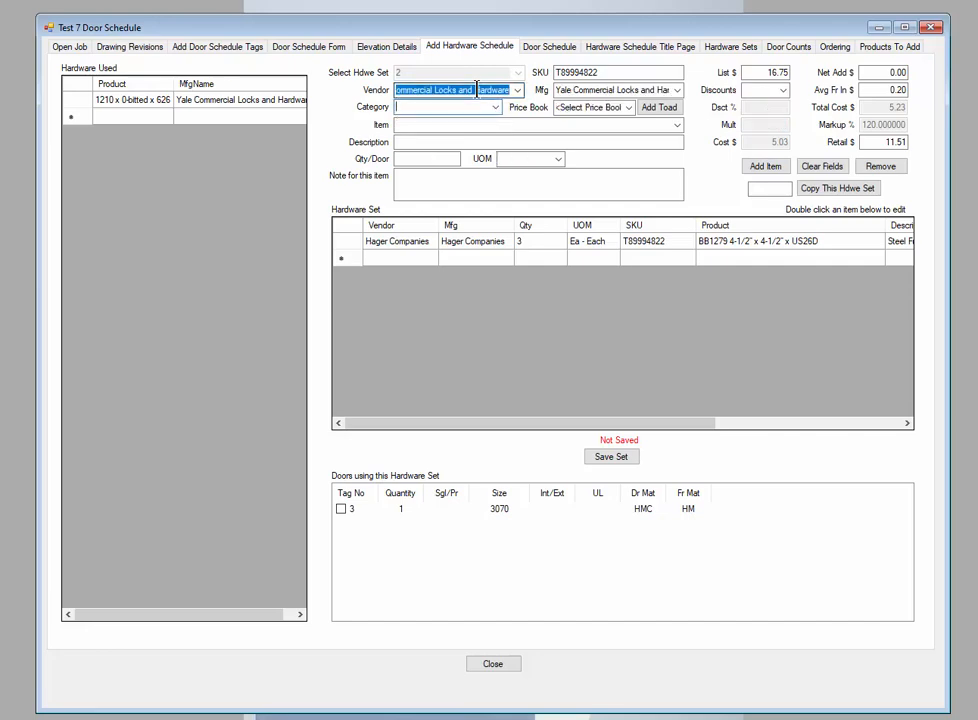
text(locks)
key(Tab)
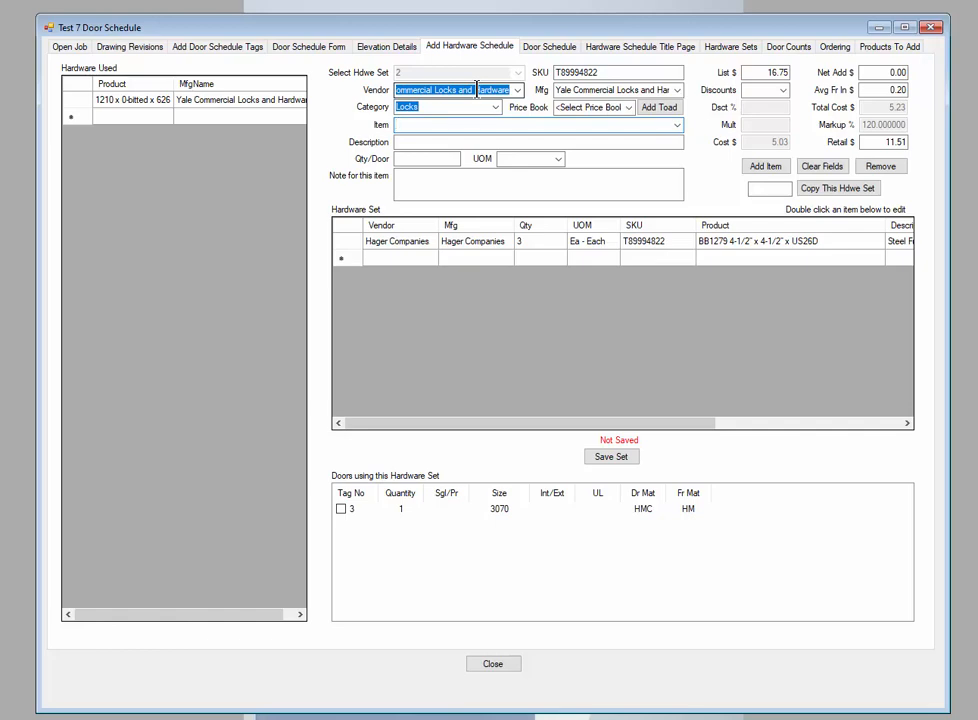
Add the lock AU-4607LN x 497 x MCD234 x 626 to set 2 with a quantity of 1 per door
text(au-355LN x 619)
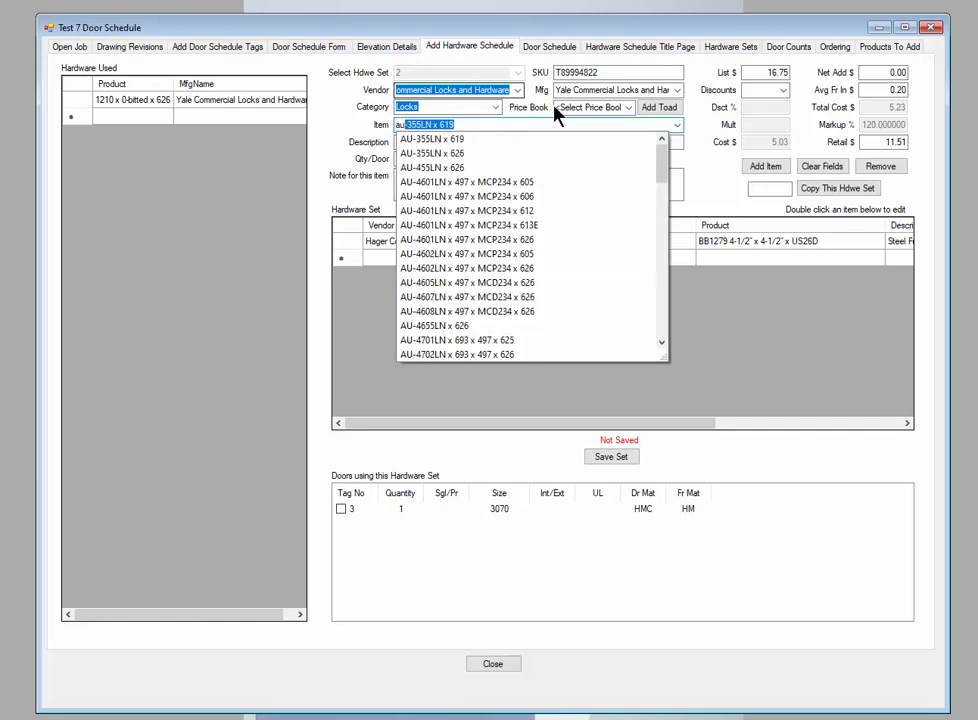
click(430, 307)
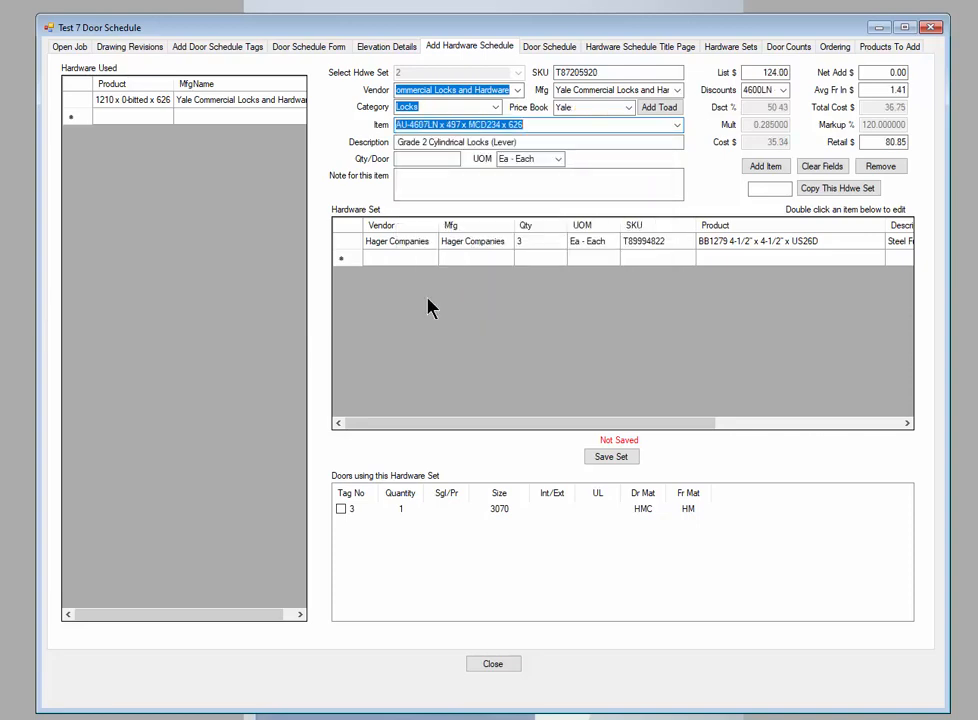
click(450, 158)
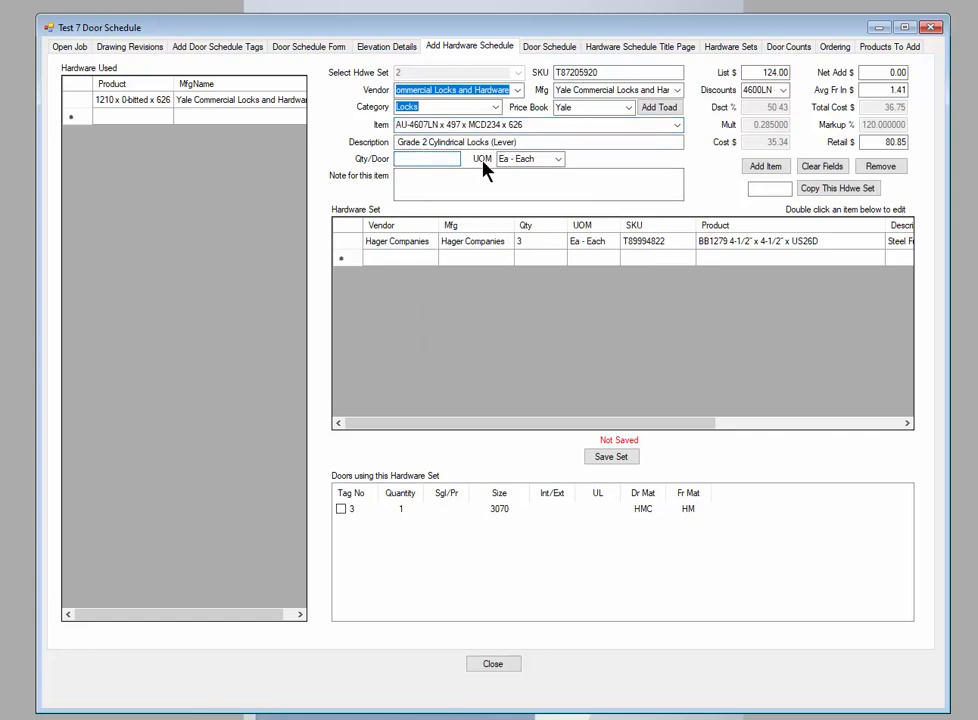
text(1)
click(766, 167)
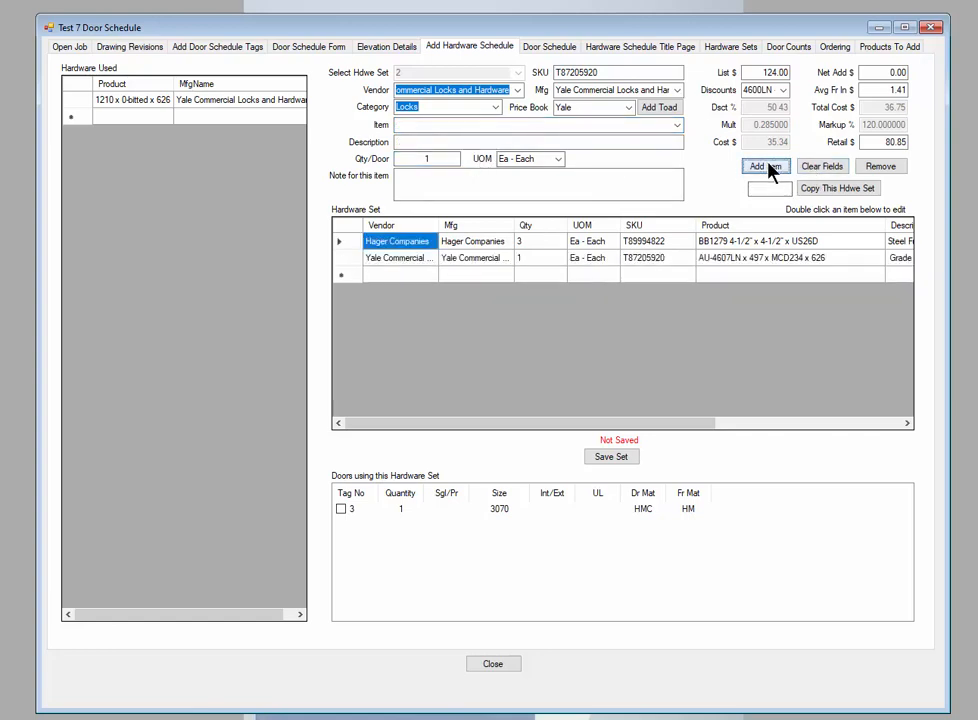
Add the closer 3501 x 689 from the Closers, Overhead Stops/Holders category to set 2 with quantity 1 per door, and save the set
click(495, 107)
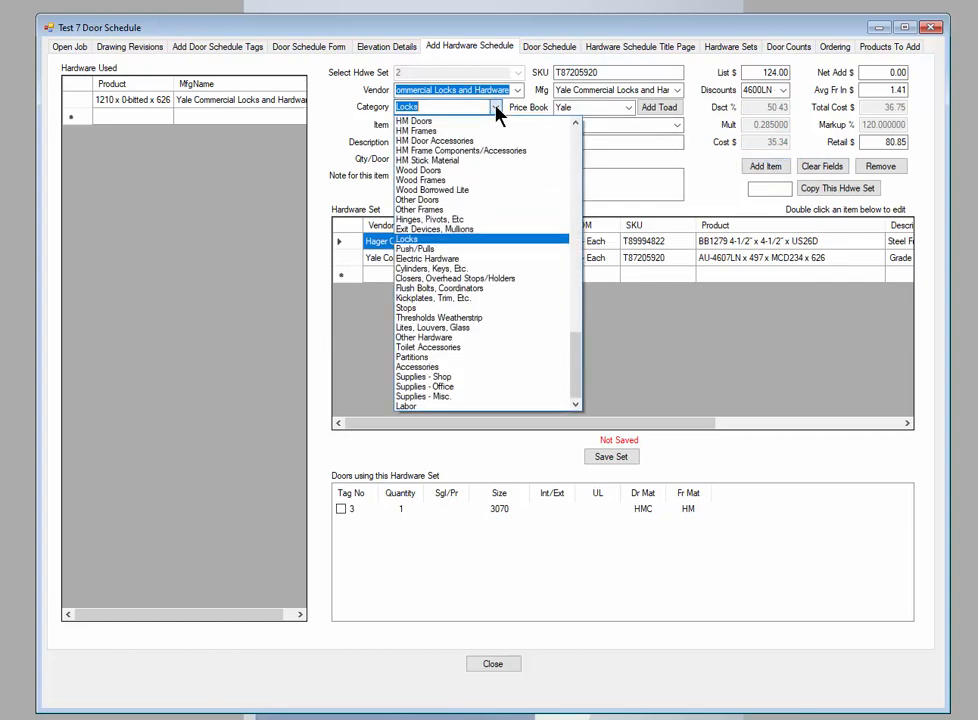
click(415, 280)
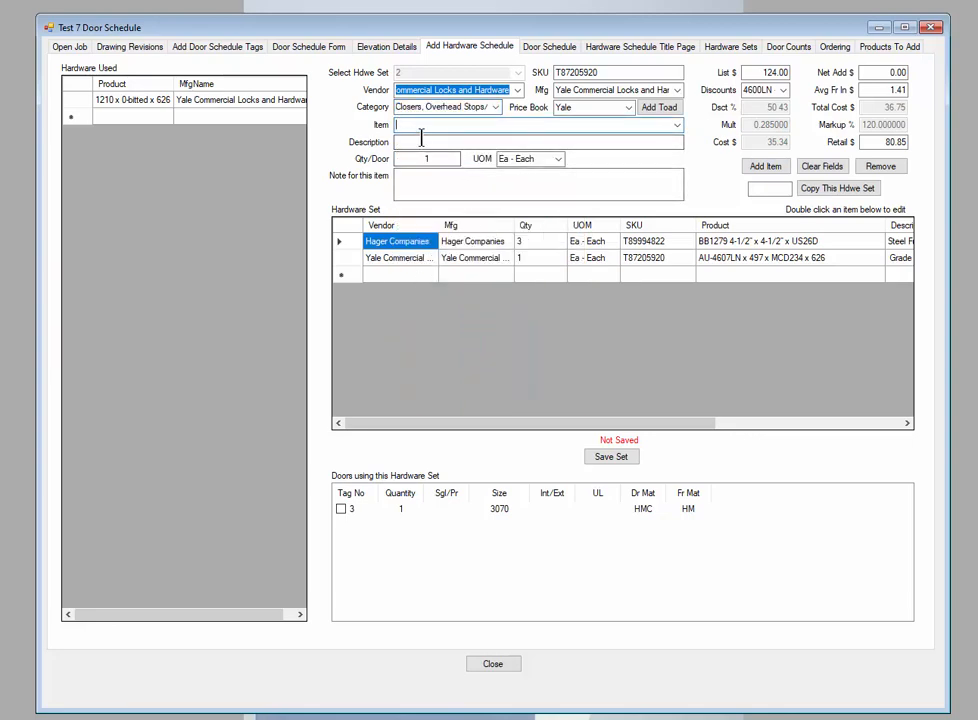
click(677, 125)
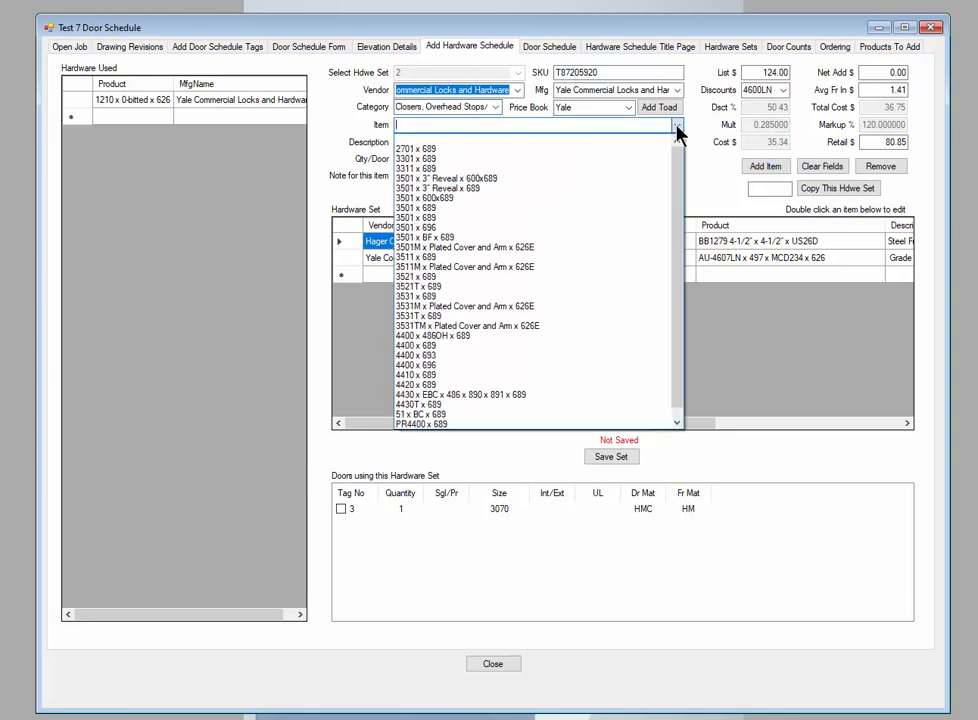
click(417, 208)
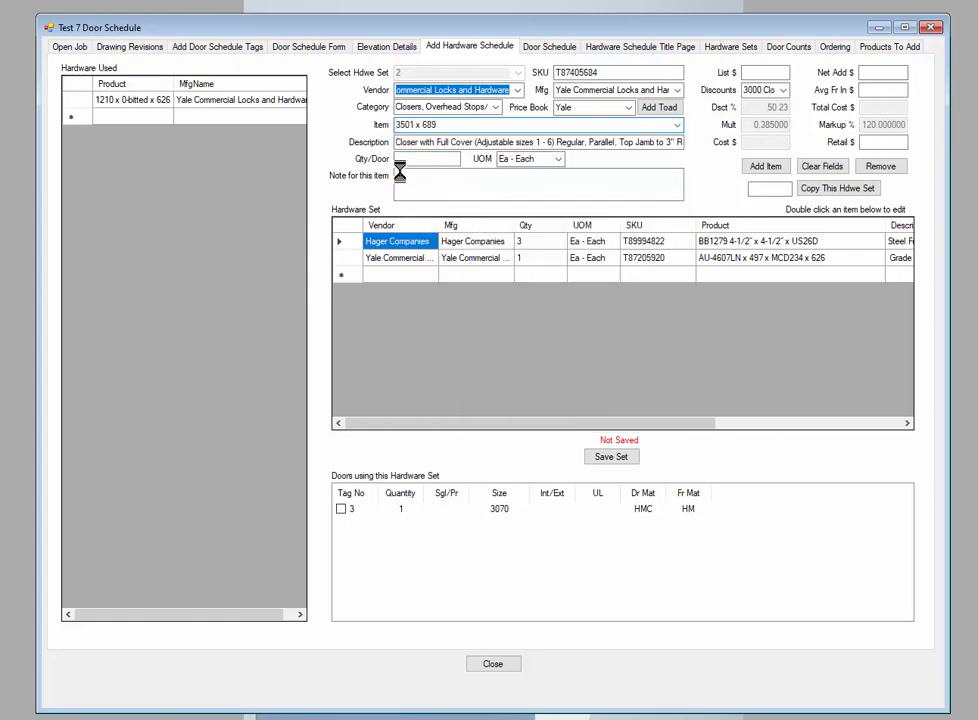
click(426, 160)
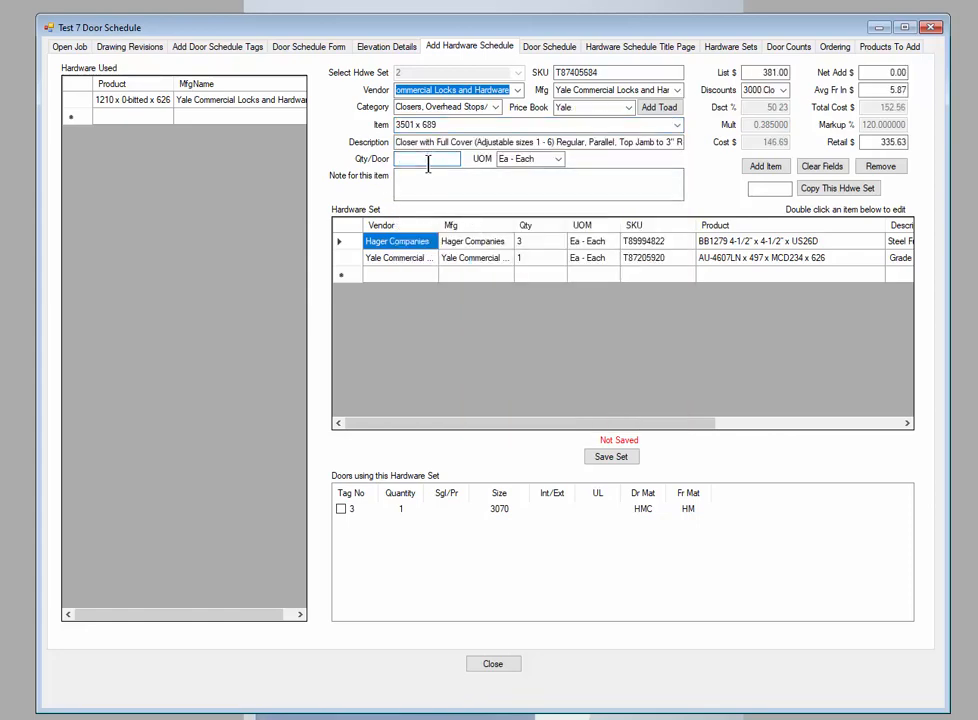
text(1)
key(Tab)
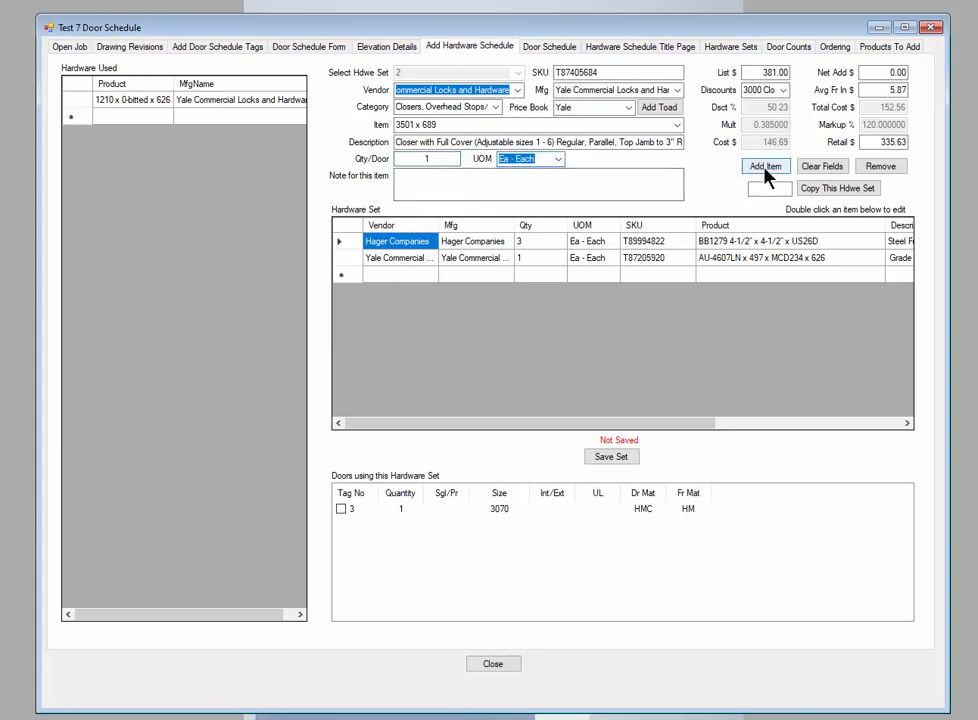
click(765, 167)
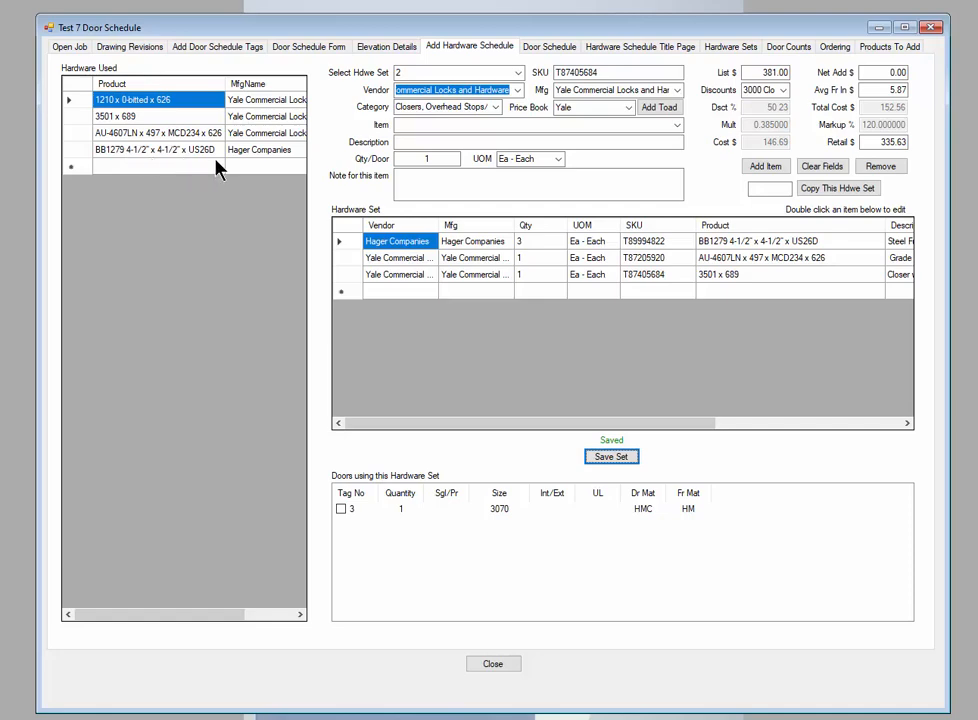
Switch to hardware set 3 and add the already used hinge BB1279 4-1/2" x 4-1/2" x US26D with a quantity of 3 per door
click(518, 74)
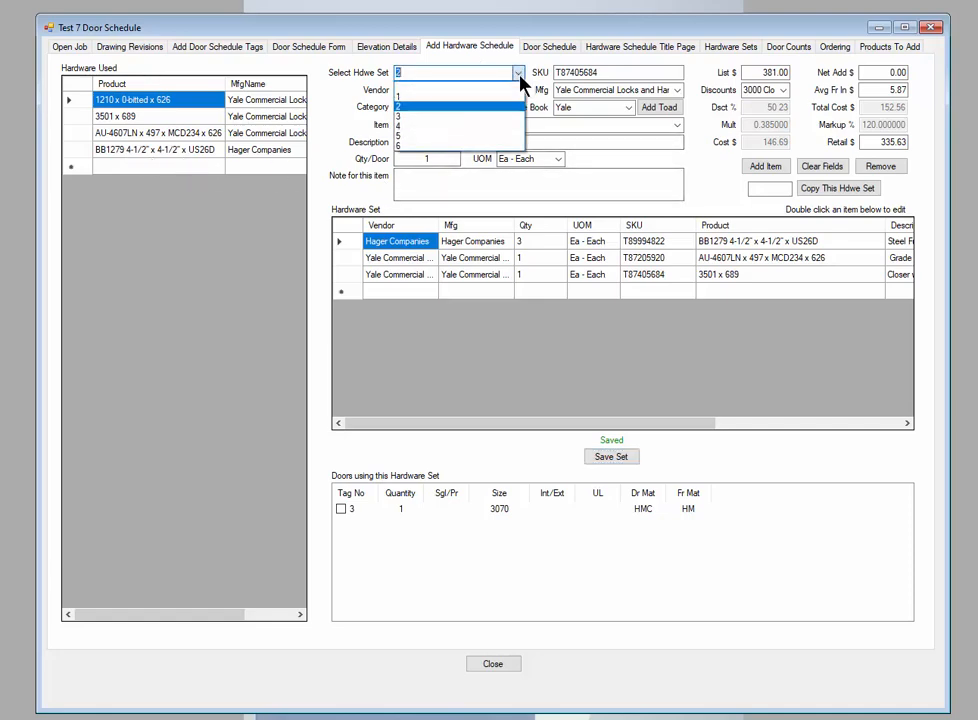
click(400, 120)
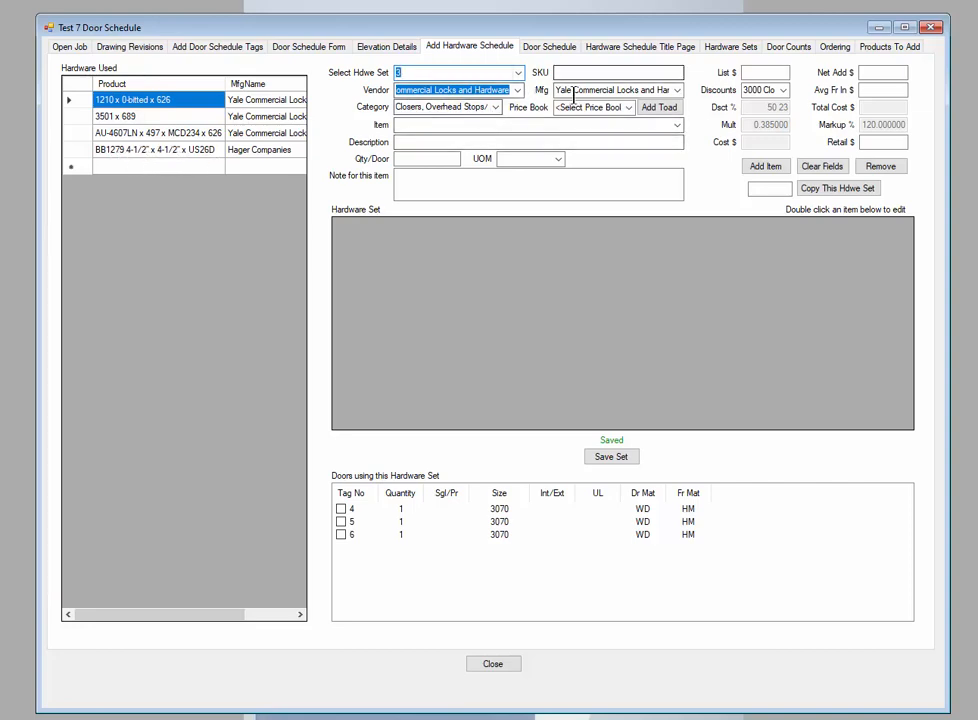
click(154, 149)
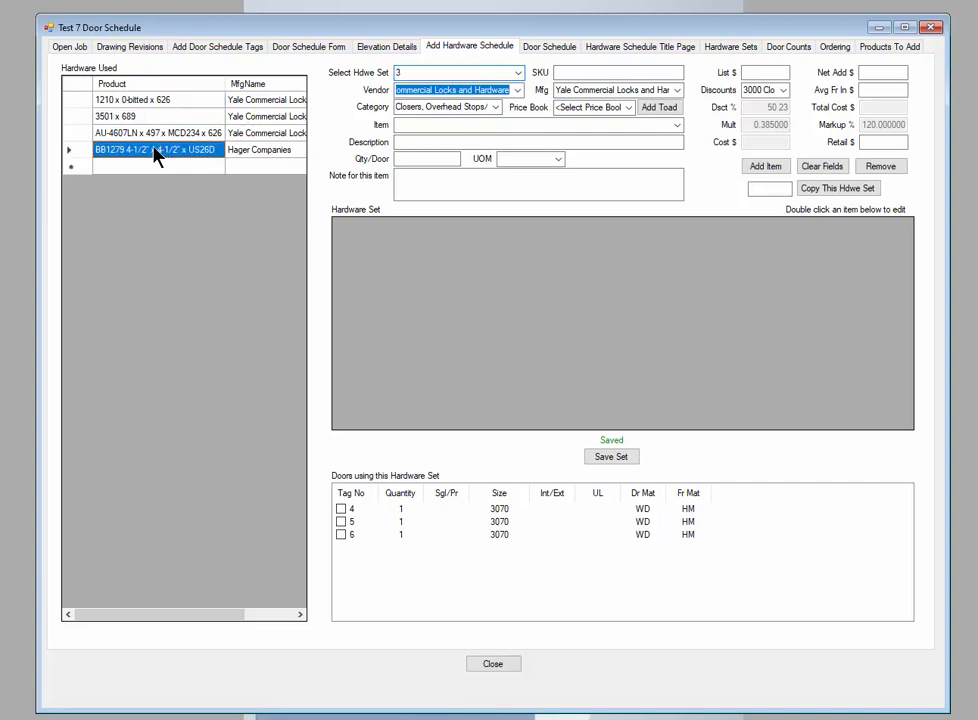
double_click(154, 151)
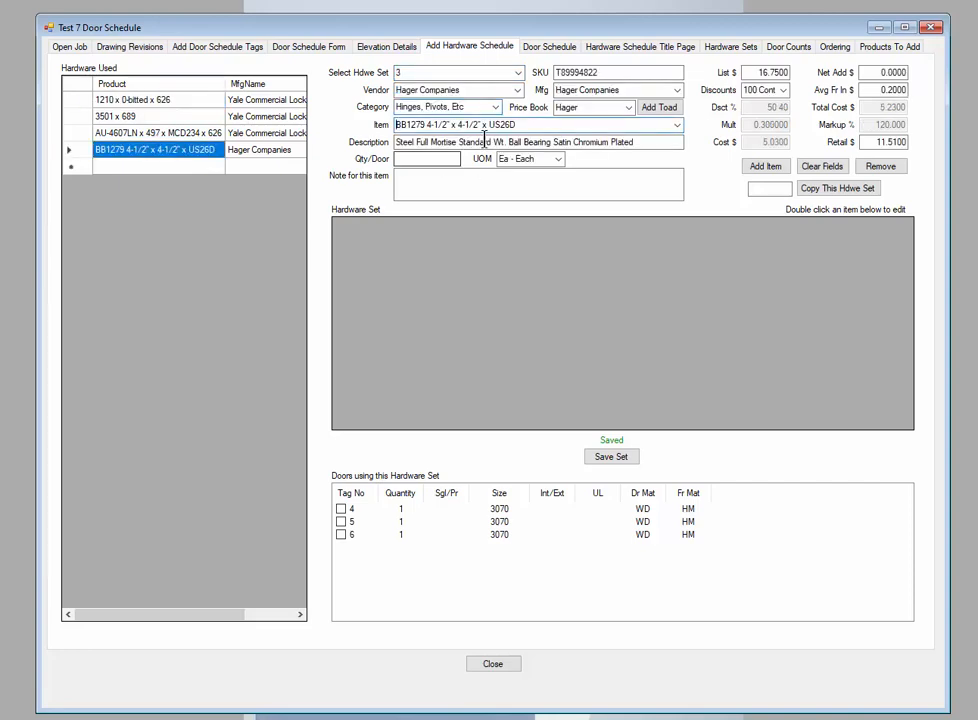
click(431, 159)
click(765, 166)
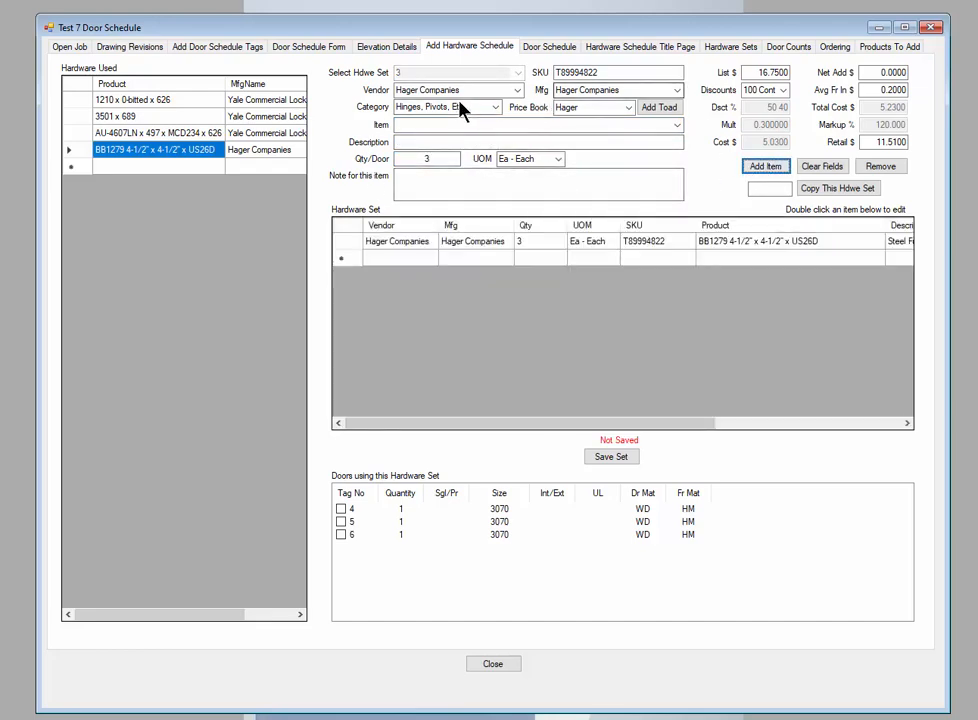
Add the Yale lock AU-4601LN x 497 x MCP234 x 626 to set 3 with quantity 1 per door, and save the set
click(137, 137)
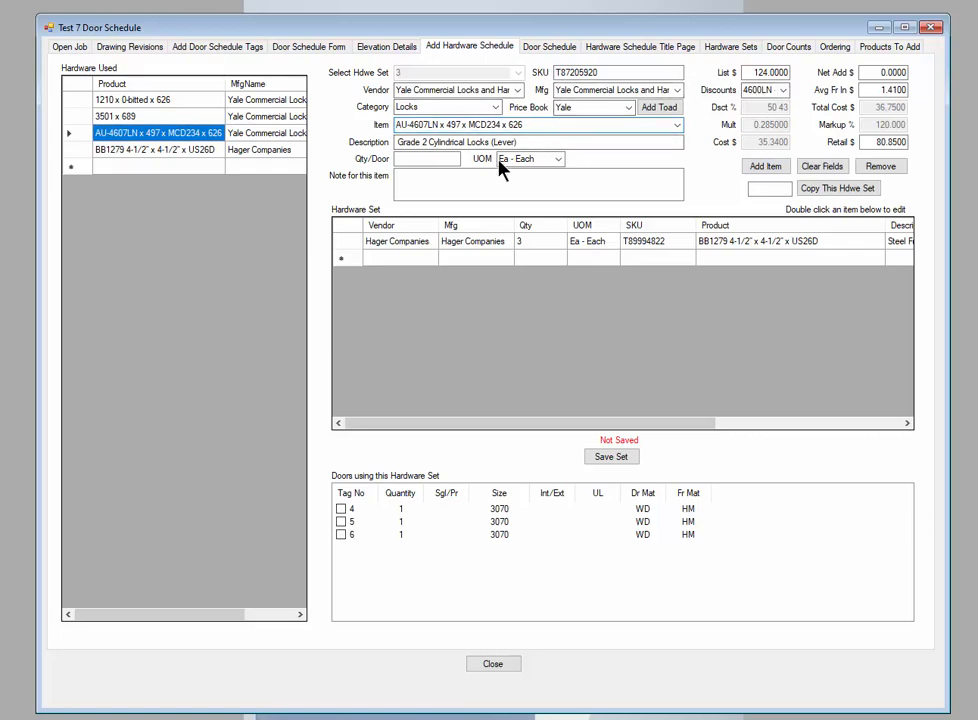
click(677, 130)
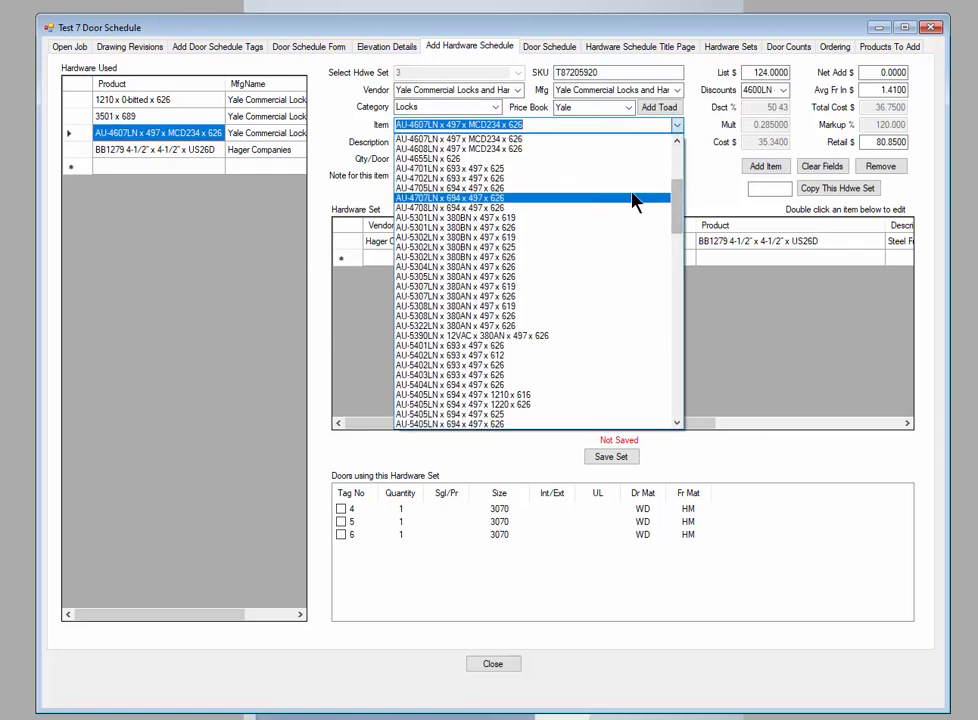
drag(677, 196, 678, 183)
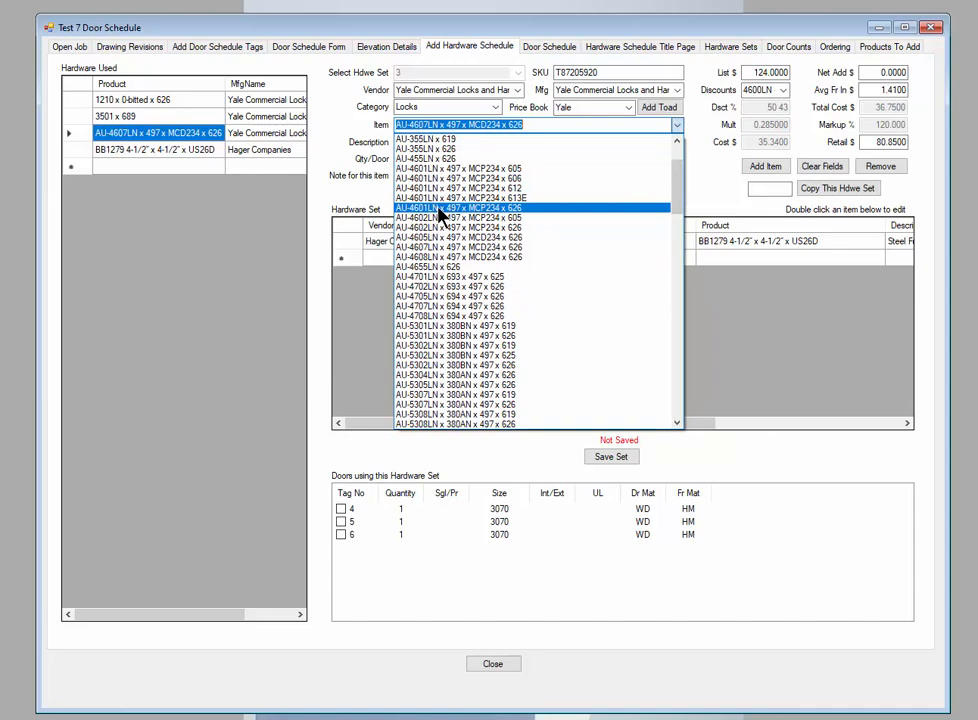
click(439, 209)
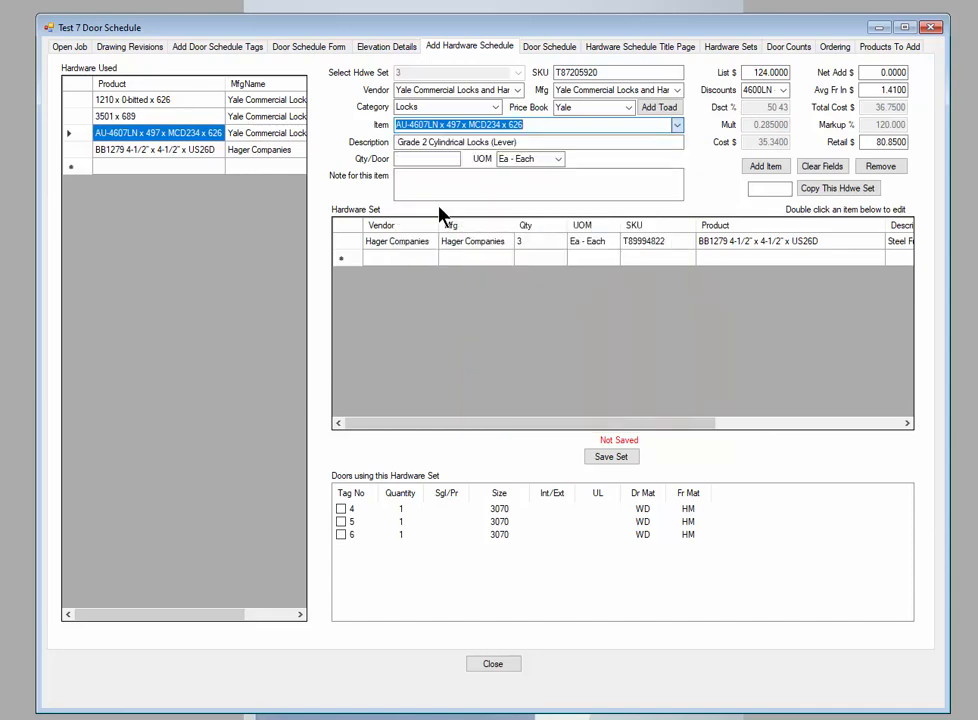
click(160, 134)
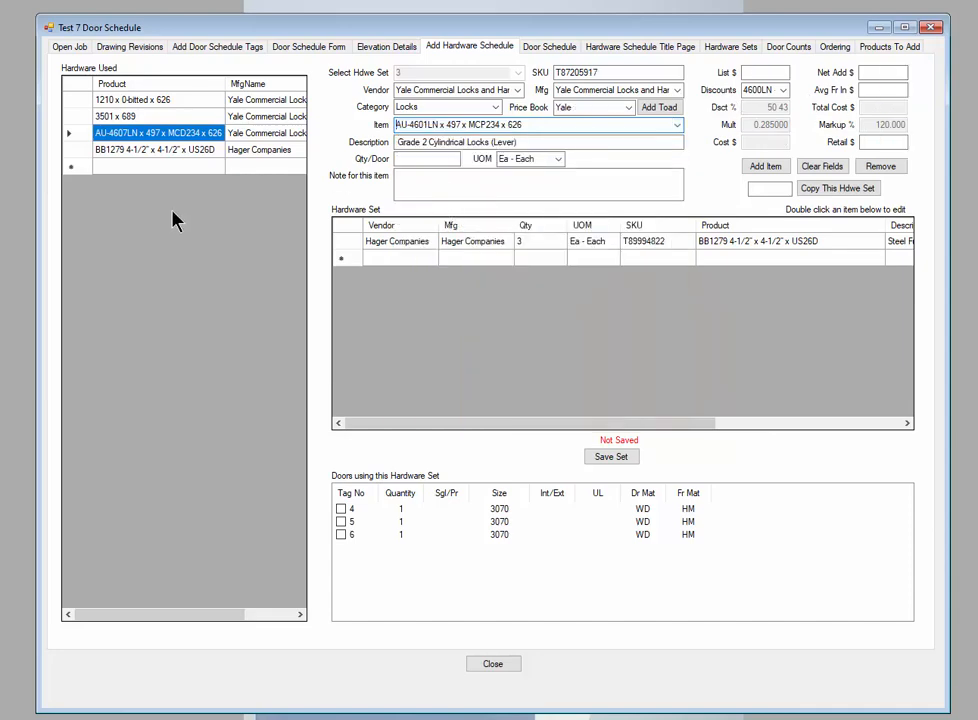
click(426, 157)
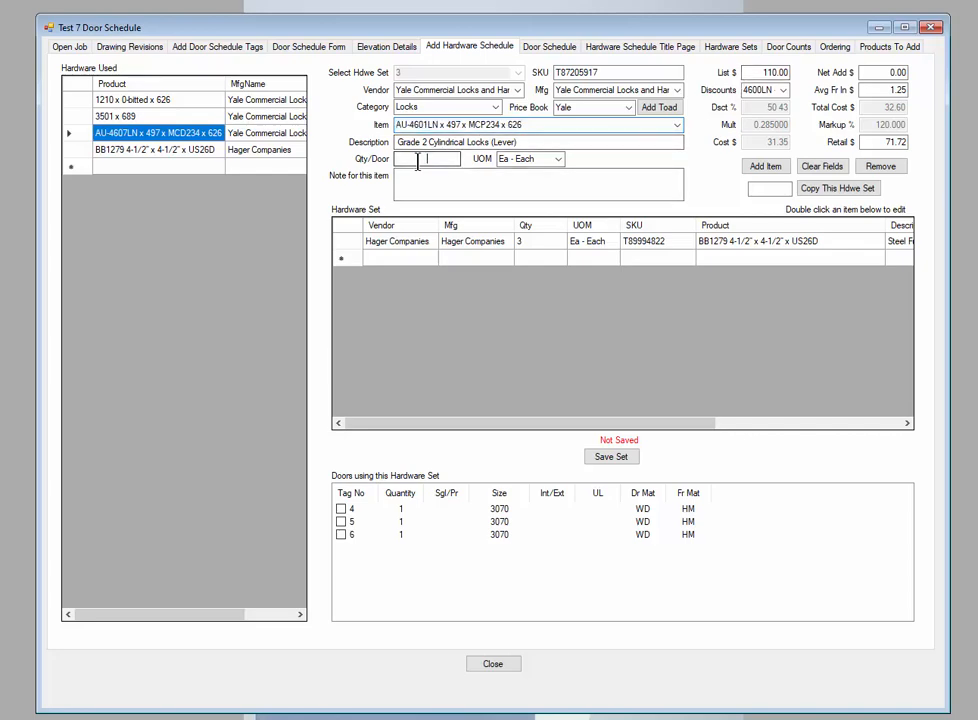
text(1)
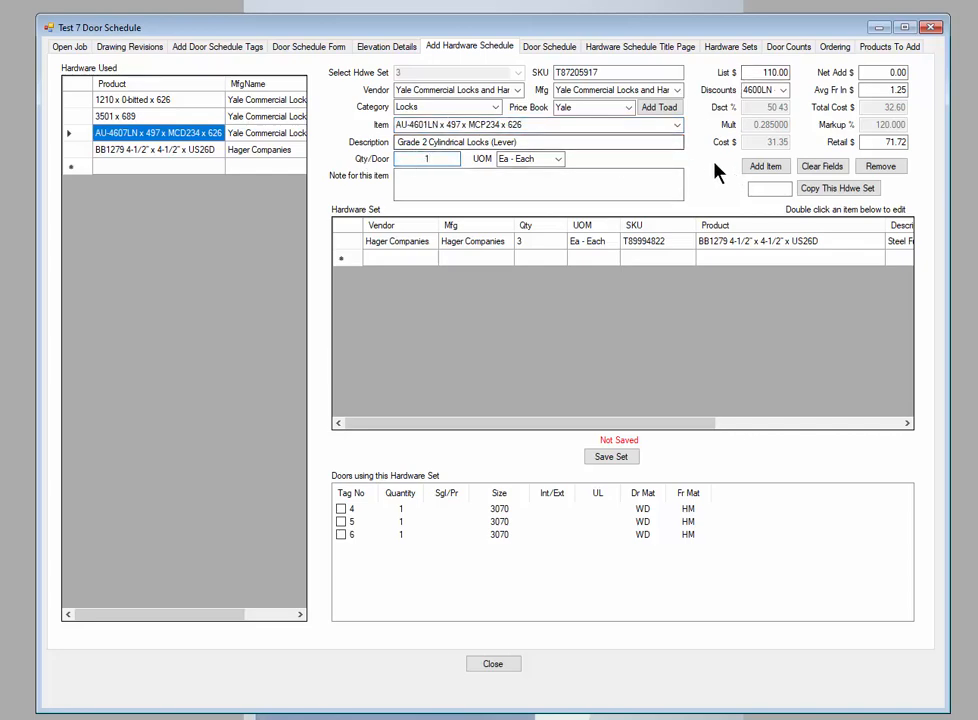
click(770, 168)
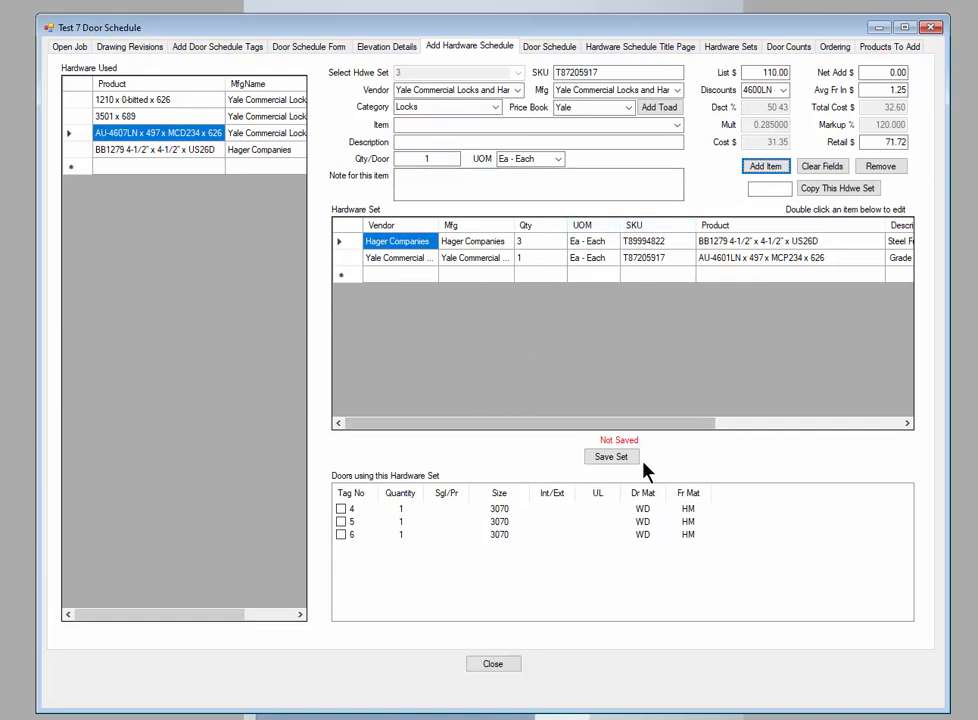
click(611, 458)
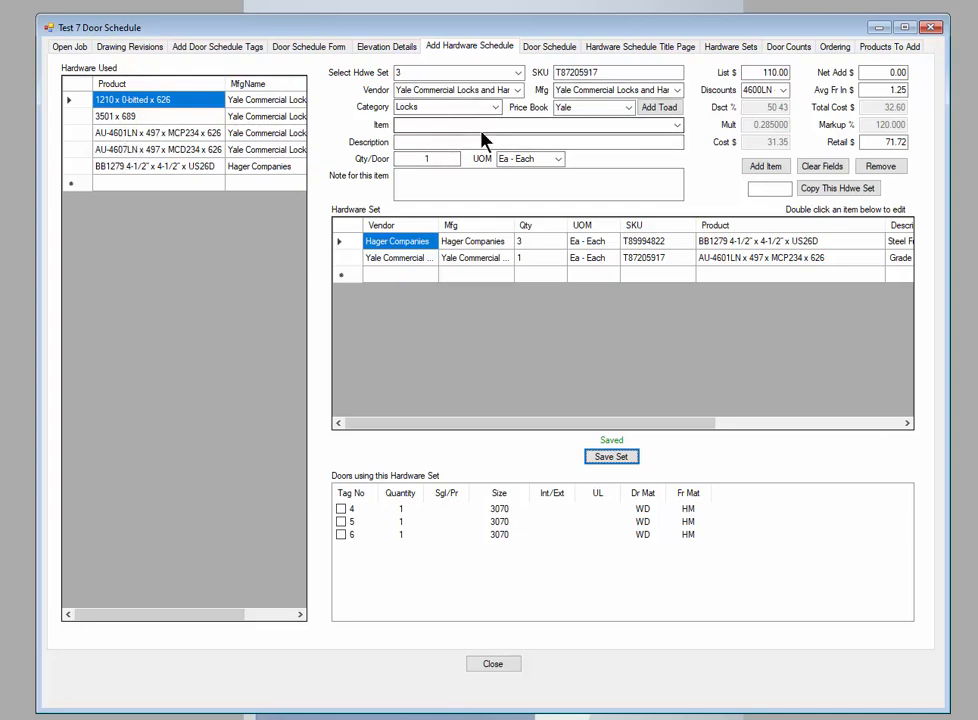
click(428, 158)
text(1)
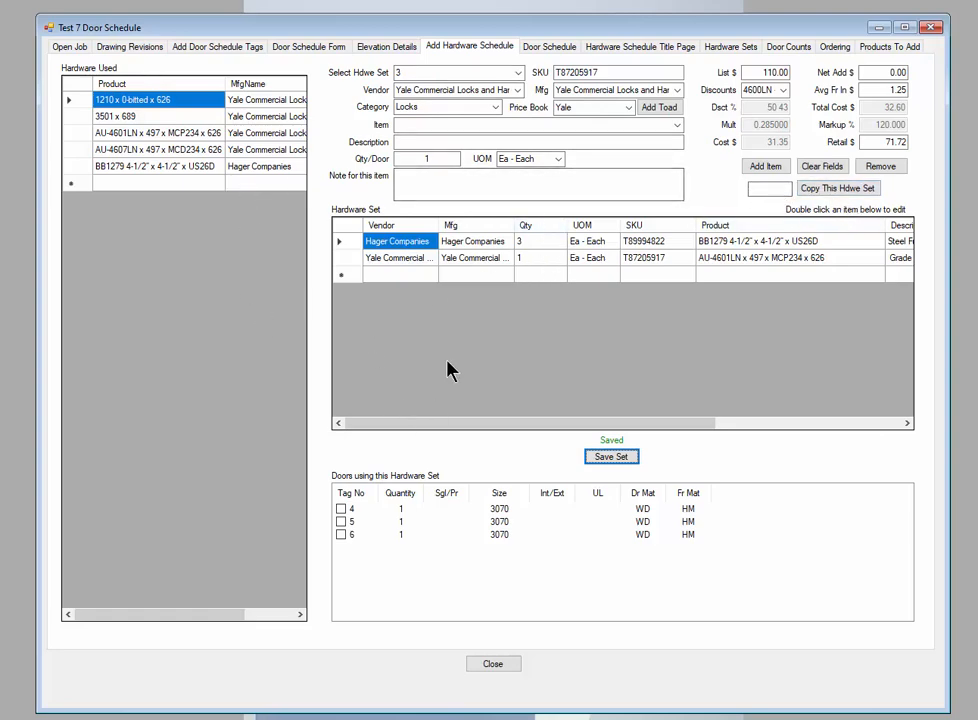
Switch to hardware set 4 and copy the contents of hardware set 2 into it
click(518, 75)
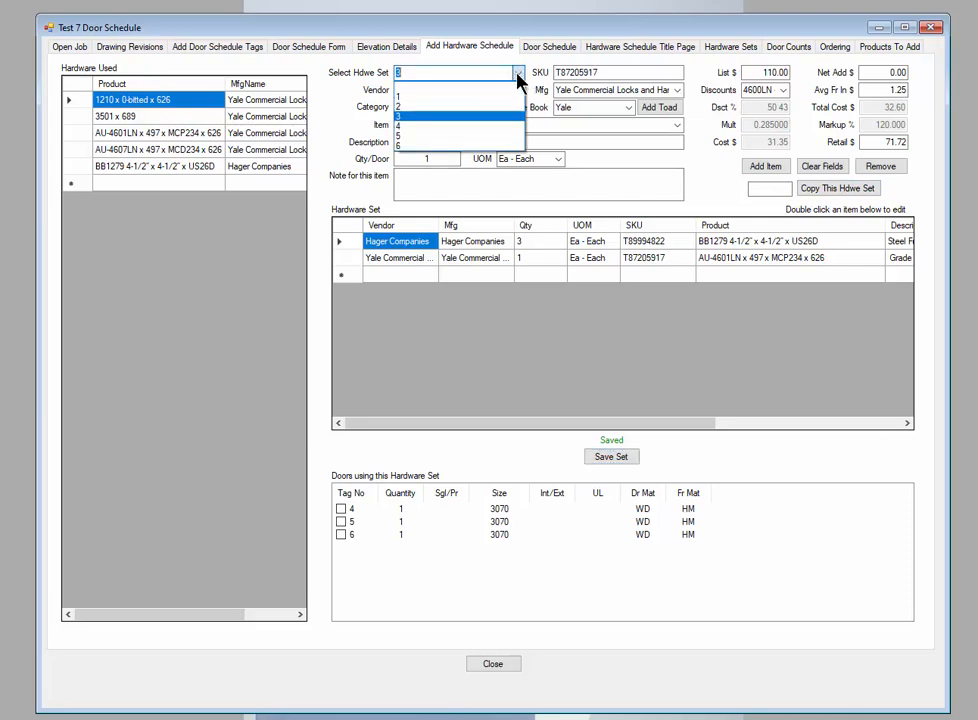
click(400, 127)
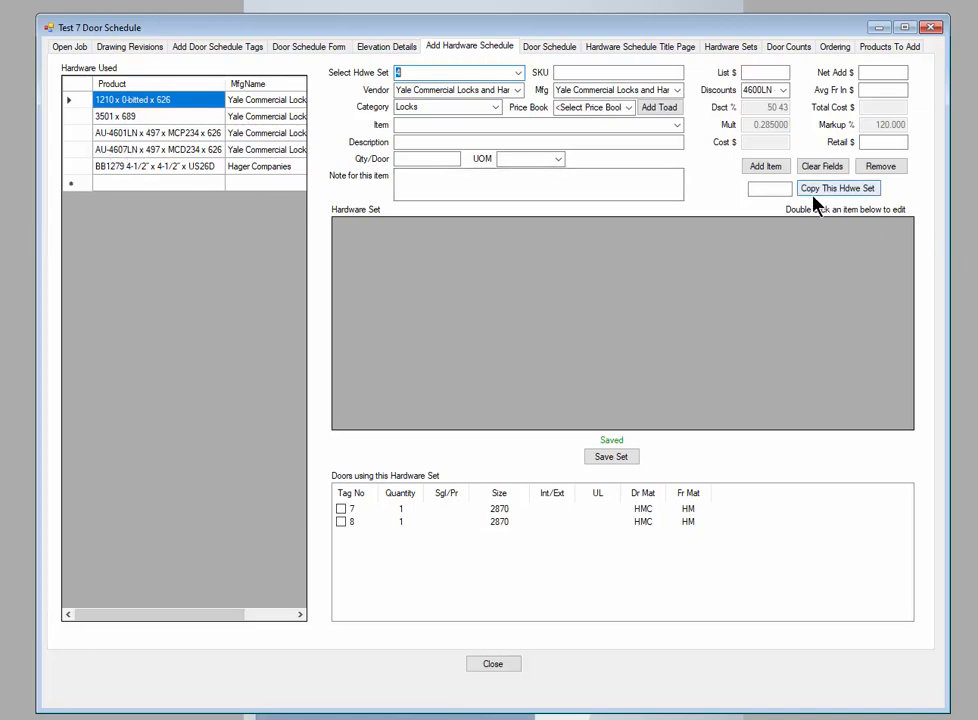
click(775, 190)
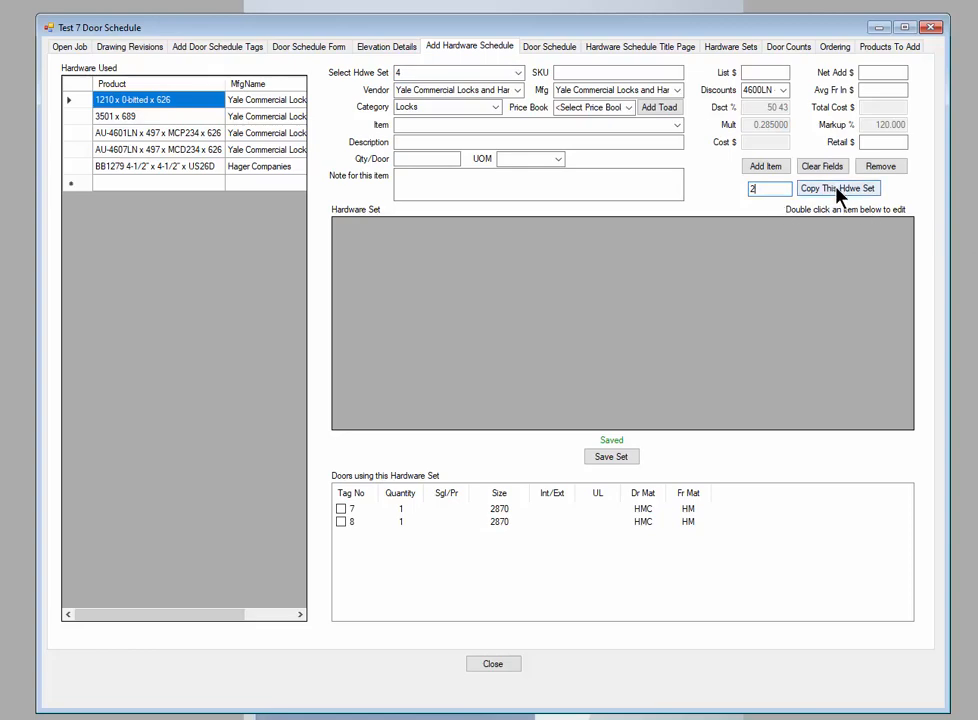
click(838, 191)
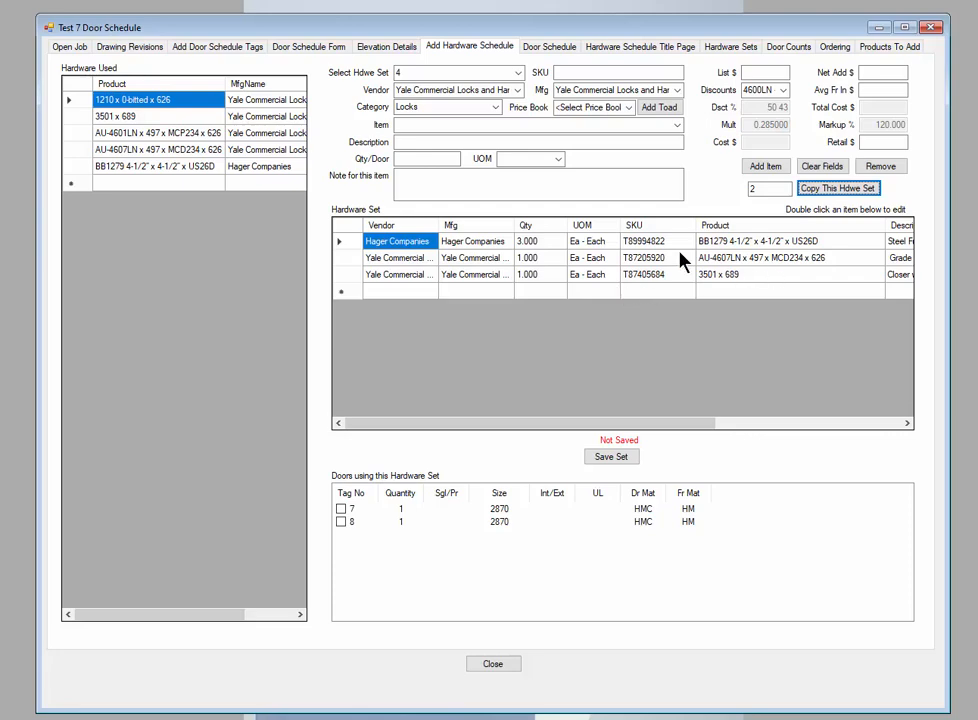
Replace the lock in set 4 with AU-4608LN x 497 x MCD234 x 626 and save the set
double_click(600, 262)
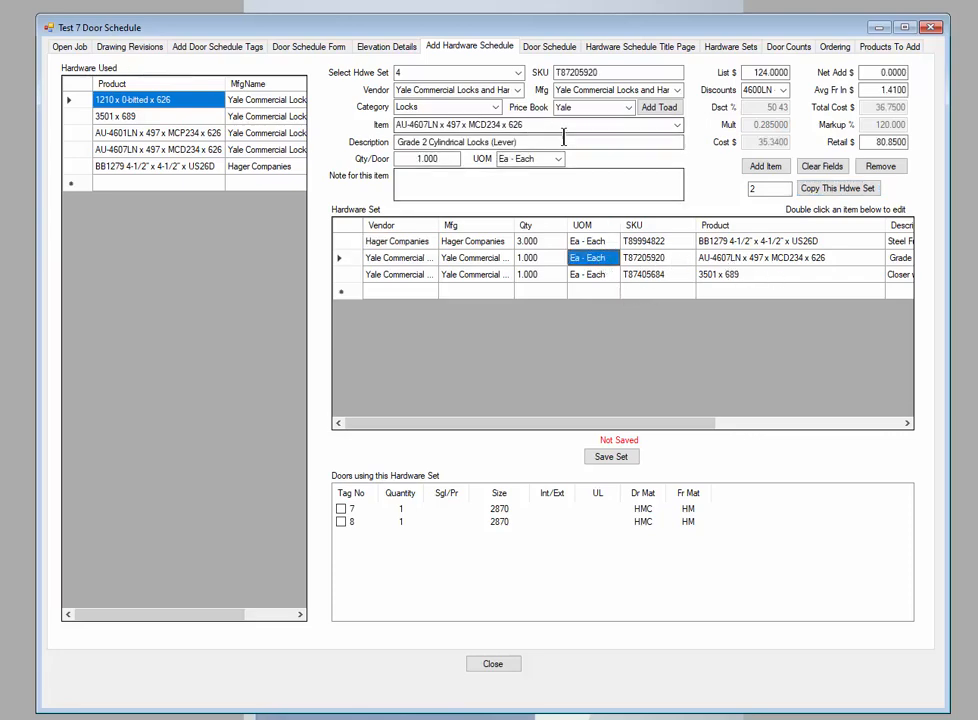
click(677, 125)
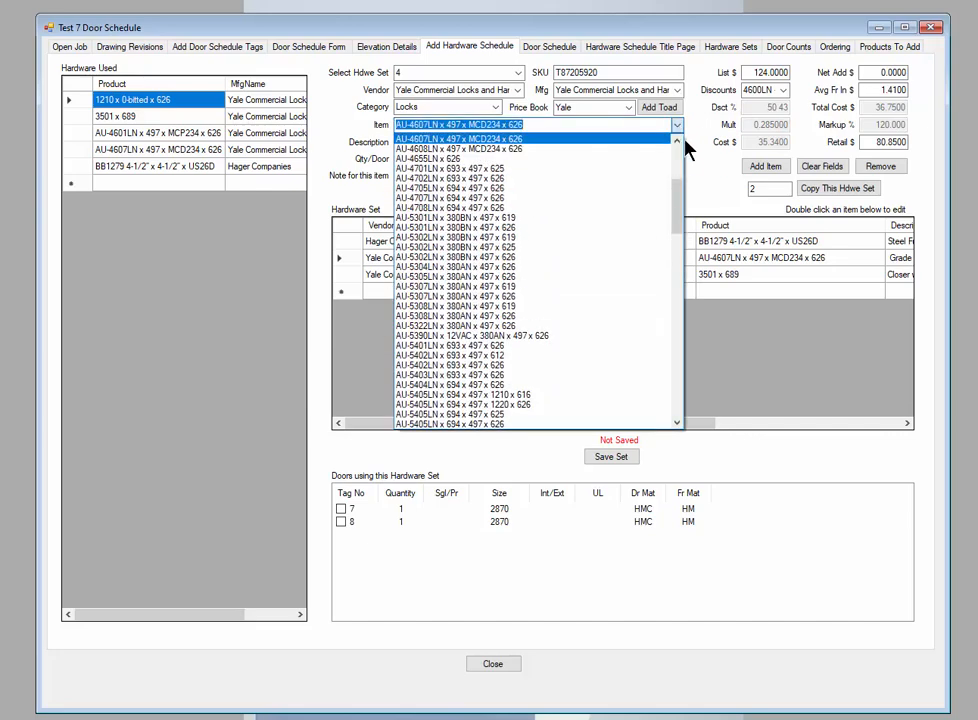
click(455, 150)
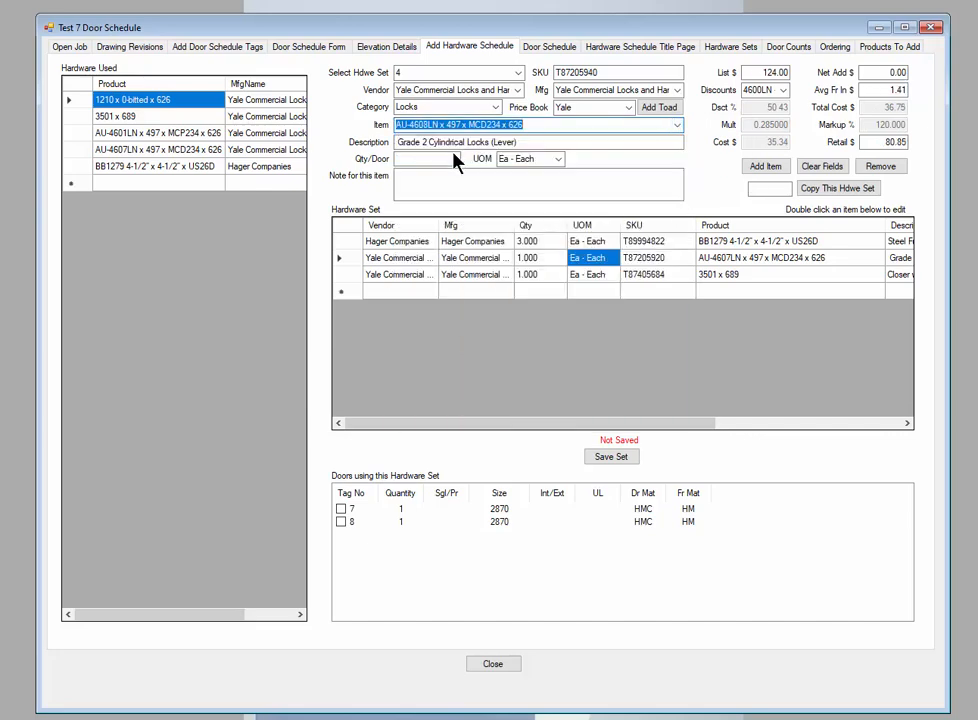
click(762, 168)
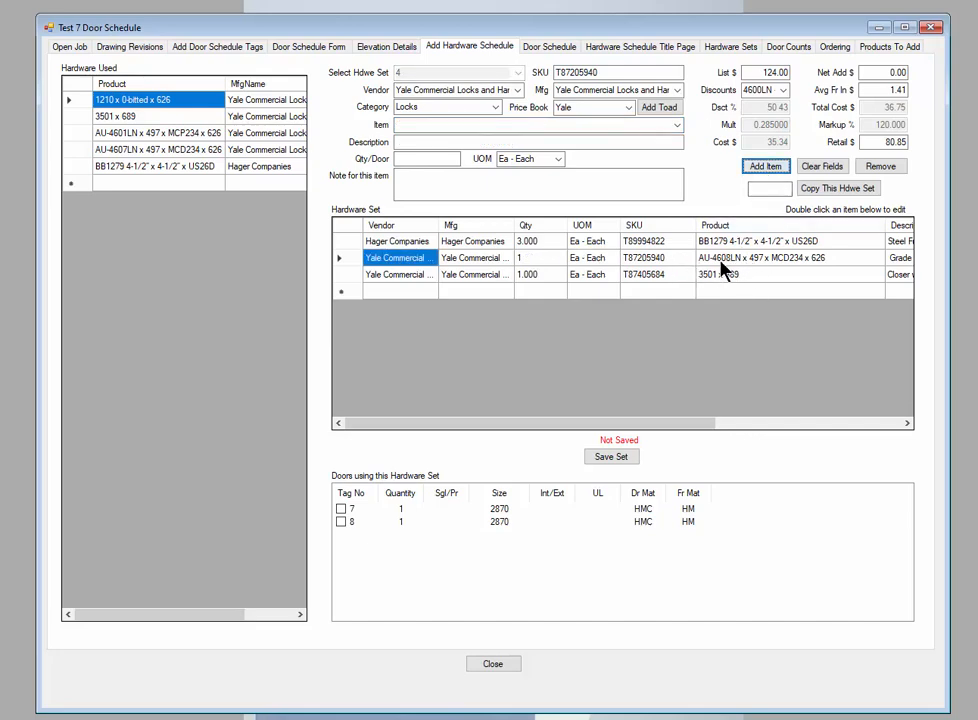
click(605, 458)
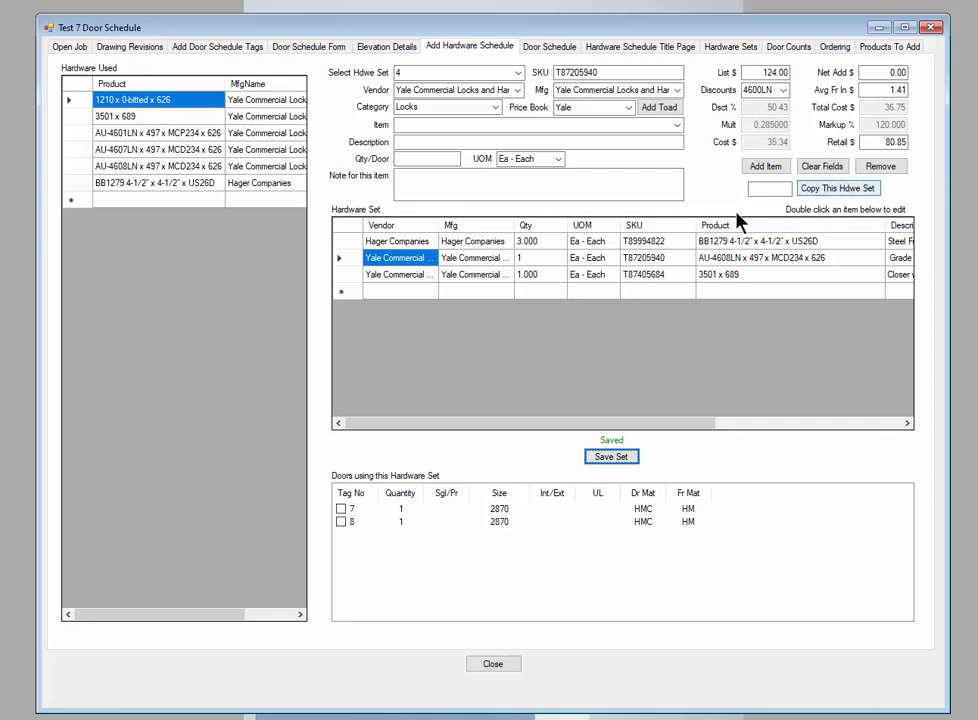
Open the Hager hinge item of set 4 for editing
double_click(478, 243)
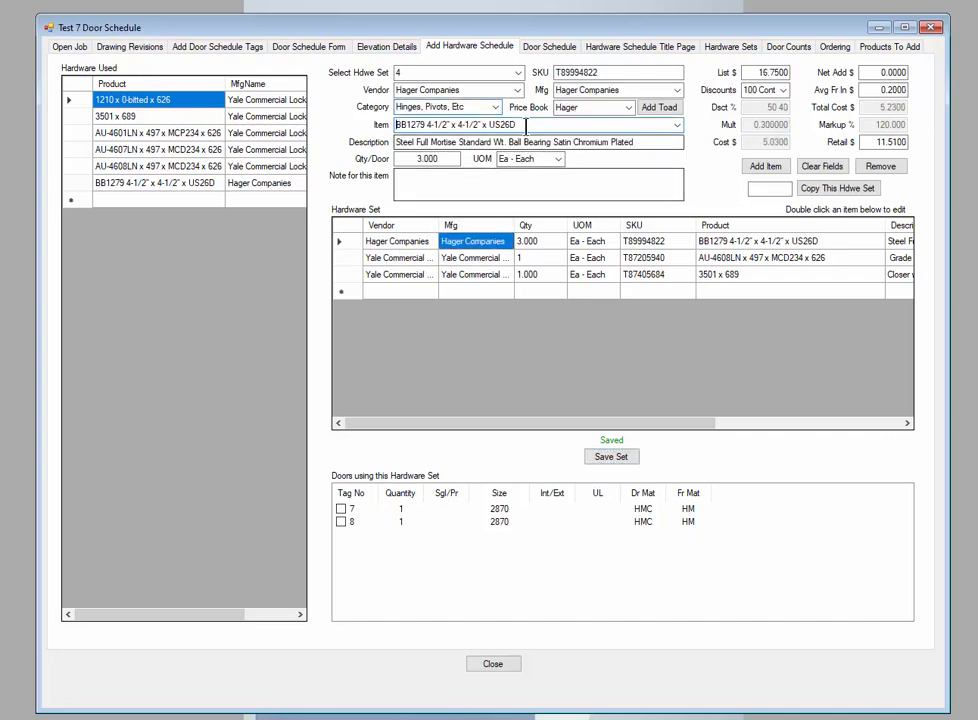